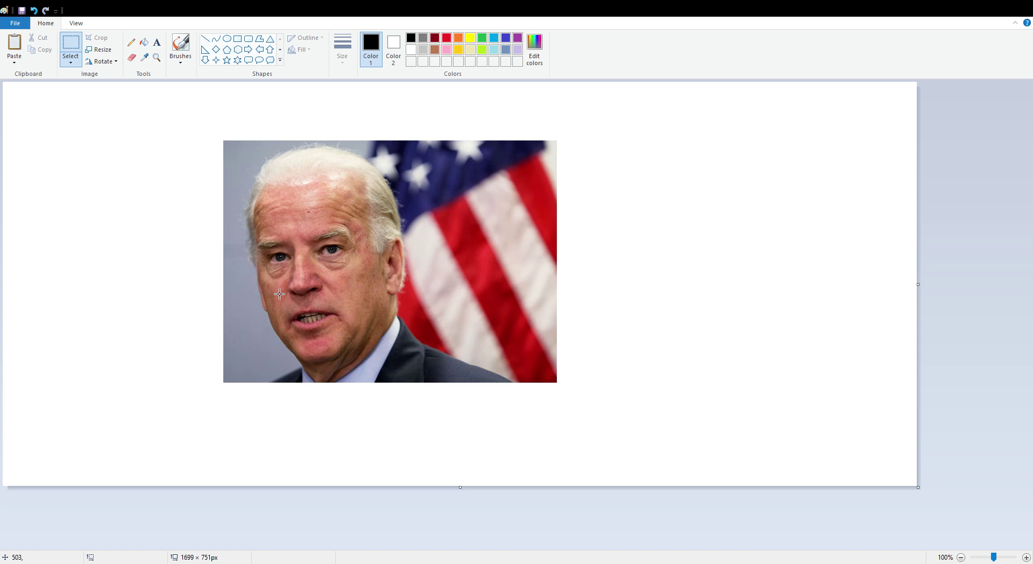
Zoom to 300% on the eyes and choose red as the paint colour.
scroll(279, 294, up, 2)
scroll(316, 309, down, 2)
scroll(556, 337, up, 2)
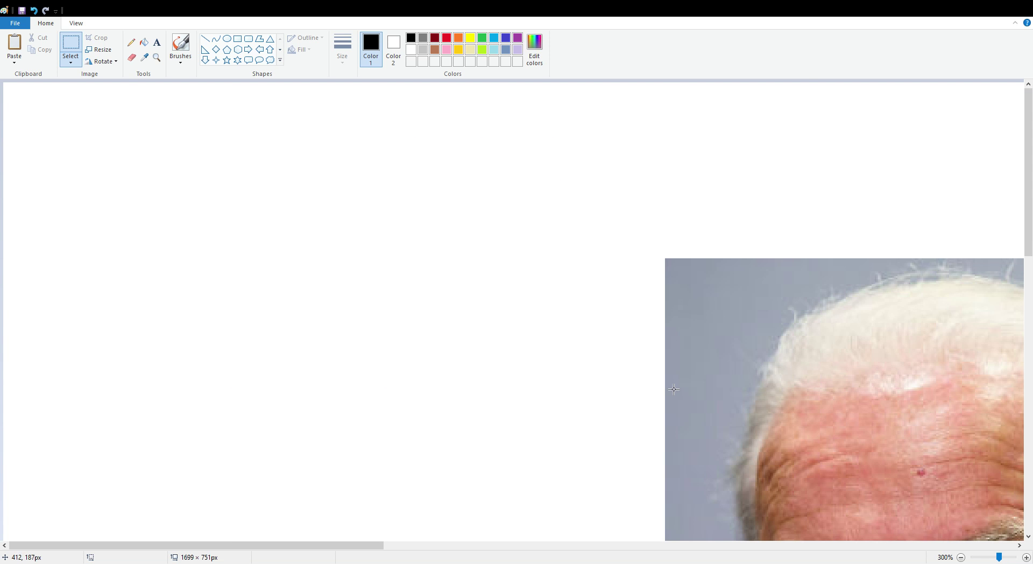
drag(1028, 229, 1029, 355)
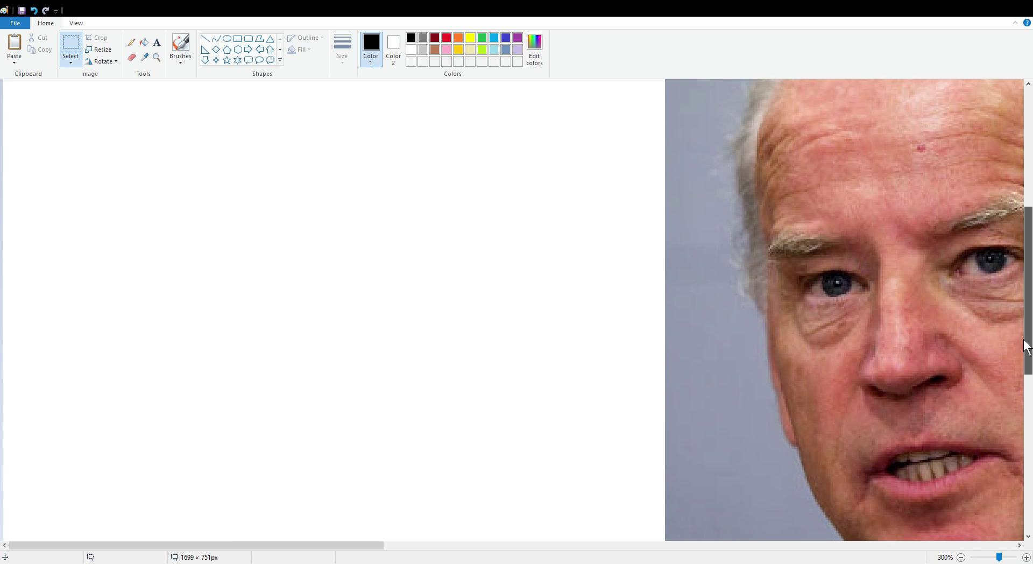
drag(351, 544, 483, 544)
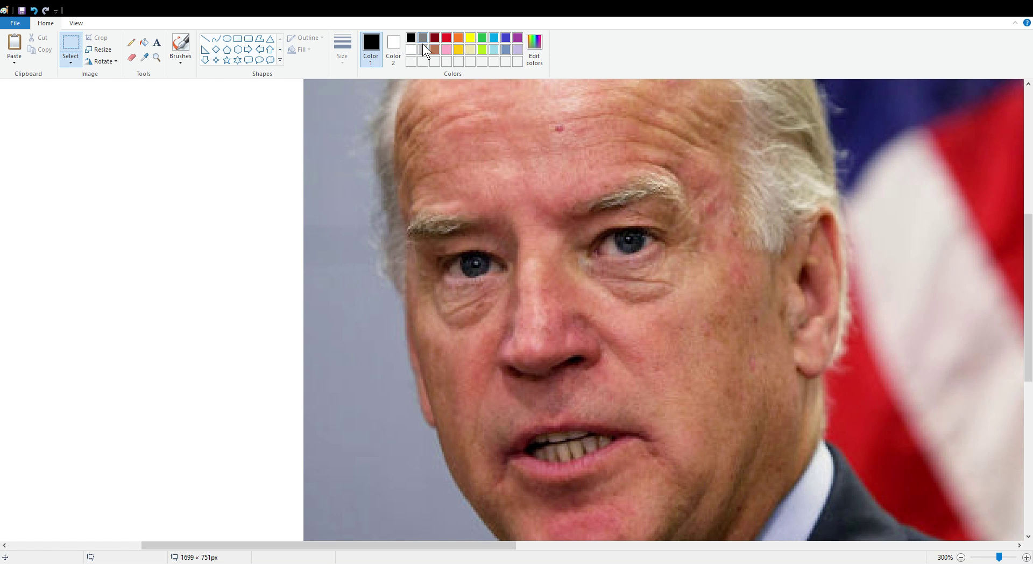
click(445, 39)
Move a small square out of each pupil and delete the leftover dark pieces.
mouse_move(471, 261)
mouse_down()
mouse_move(480, 269)
mouse_move(263, 248)
mouse_up()
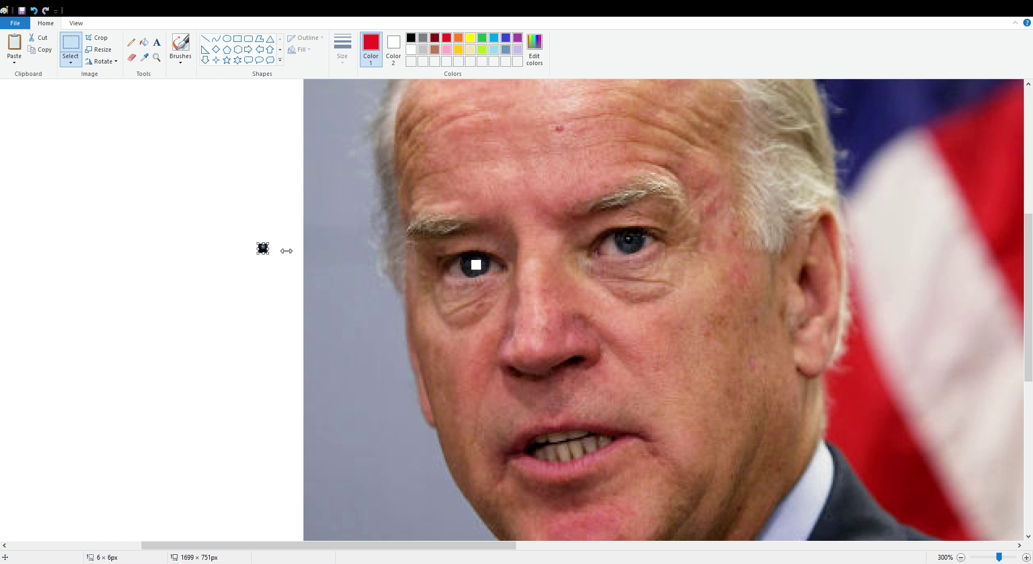
mouse_move(626, 237)
mouse_down()
mouse_move(635, 245)
mouse_move(249, 258)
mouse_up()
click(271, 254)
mouse_move(271, 251)
mouse_down()
mouse_move(248, 243)
mouse_move(236, 271)
mouse_up()
key(Delete)
key(Delete)
mouse_move(264, 236)
mouse_down()
mouse_move(264, 278)
mouse_move(249, 281)
mouse_up()
key(Delete)
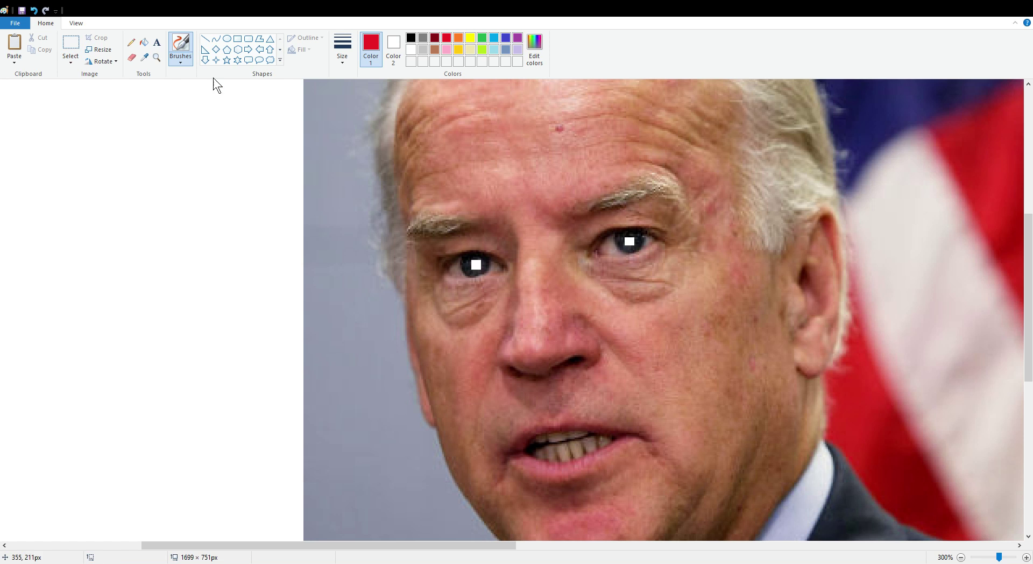
Brush solid red over the white squares in the right and left pupils.
drag(238, 93, 245, 100)
drag(627, 248, 634, 239)
drag(474, 266, 484, 258)
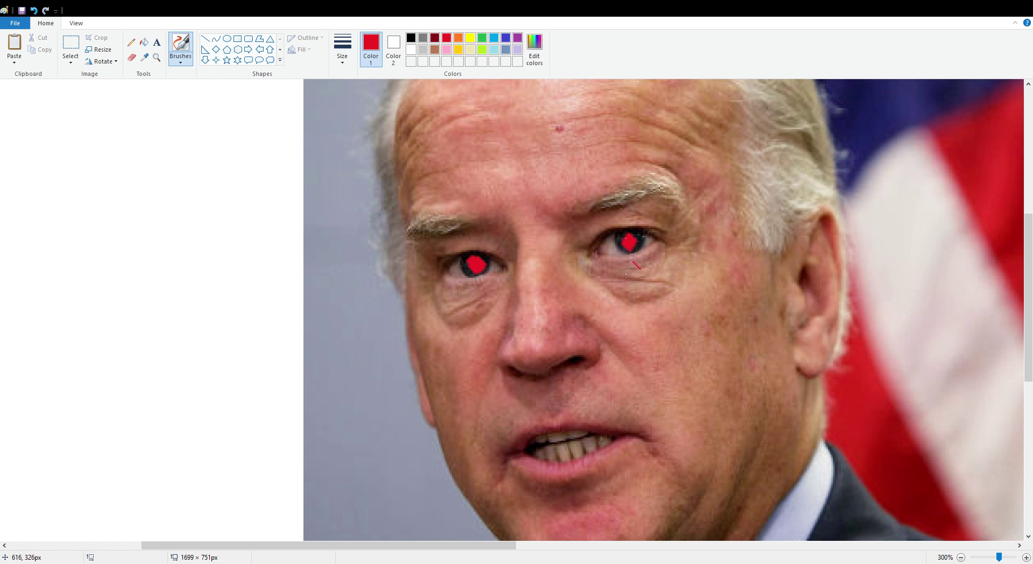
scroll(627, 273, down, 5)
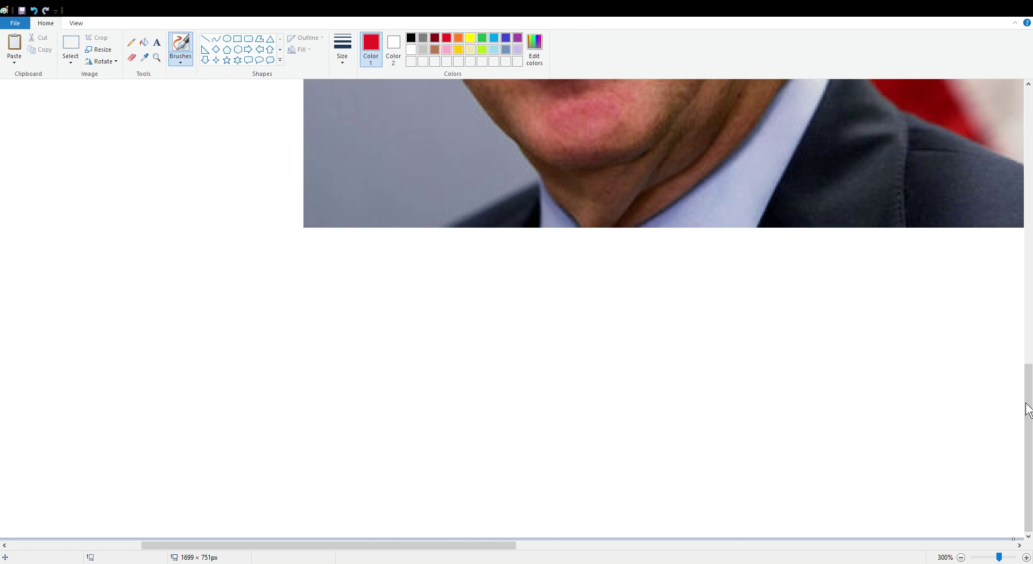
drag(1027, 397, 1007, 224)
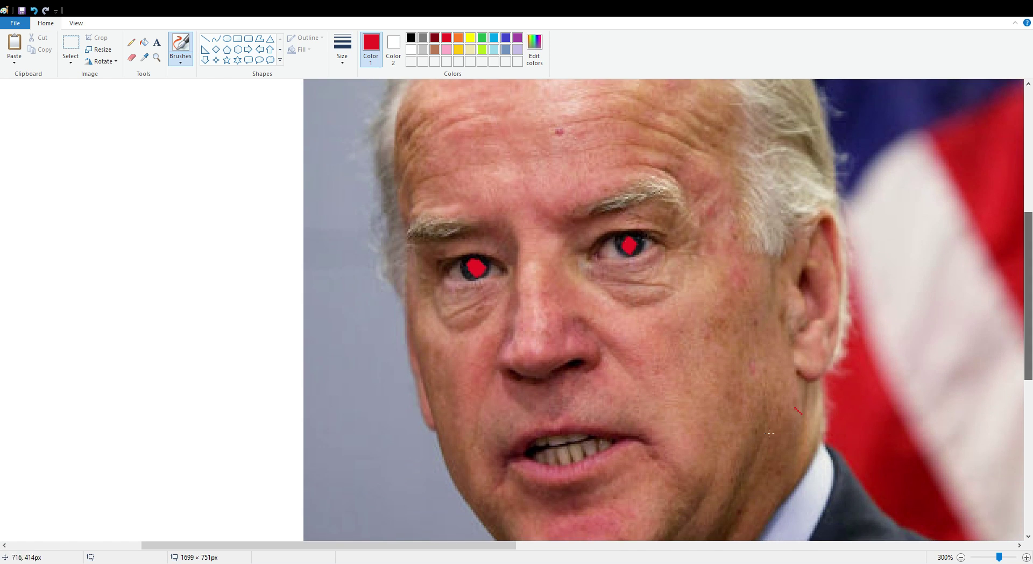
scroll(490, 492, down, 5)
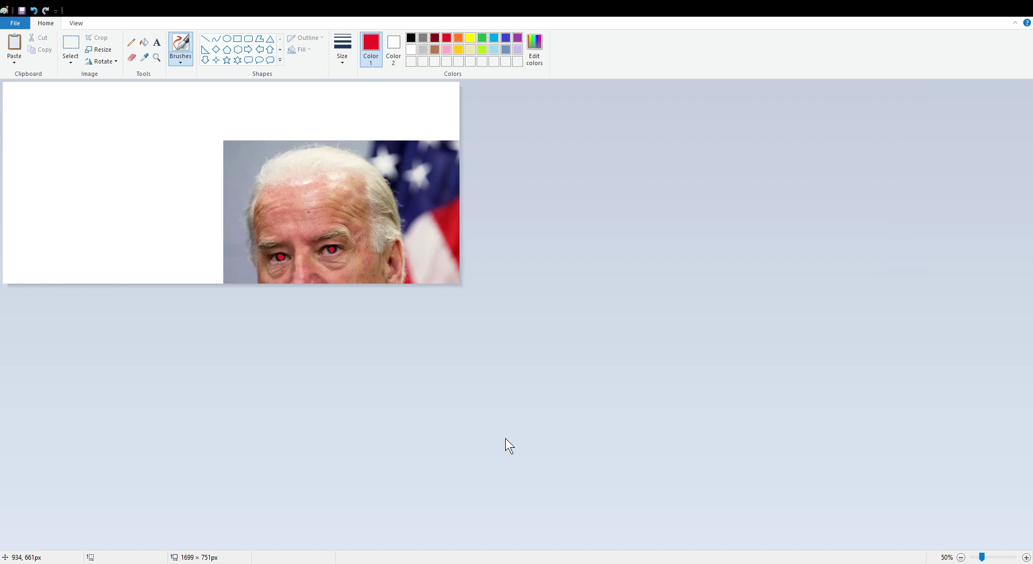
ctrl+scroll(505, 438, down, 2)
ctrl+scroll(506, 448, up, 2)
ctrl+scroll(506, 447, down, 2)
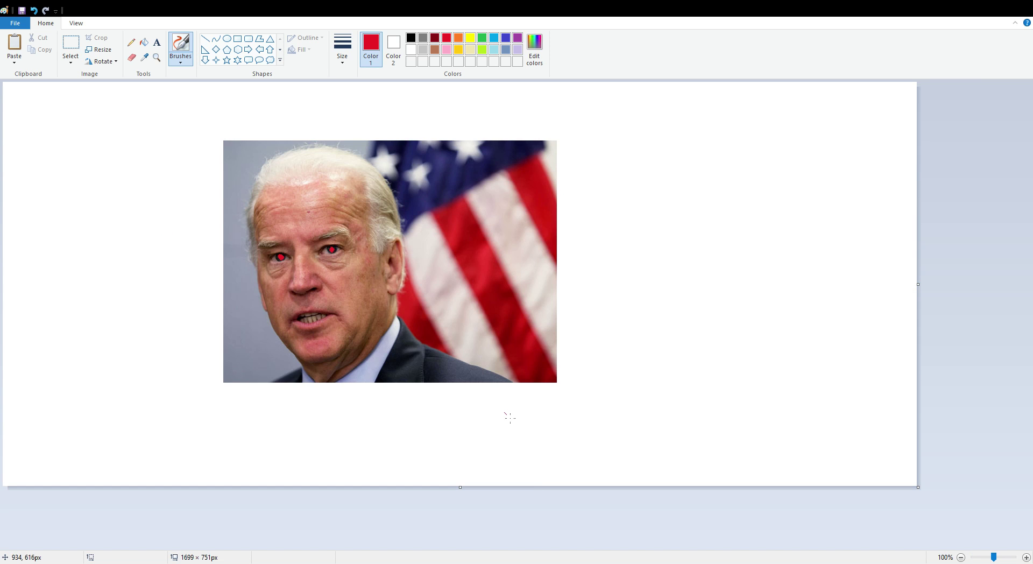
ctrl+scroll(505, 448, up, 2)
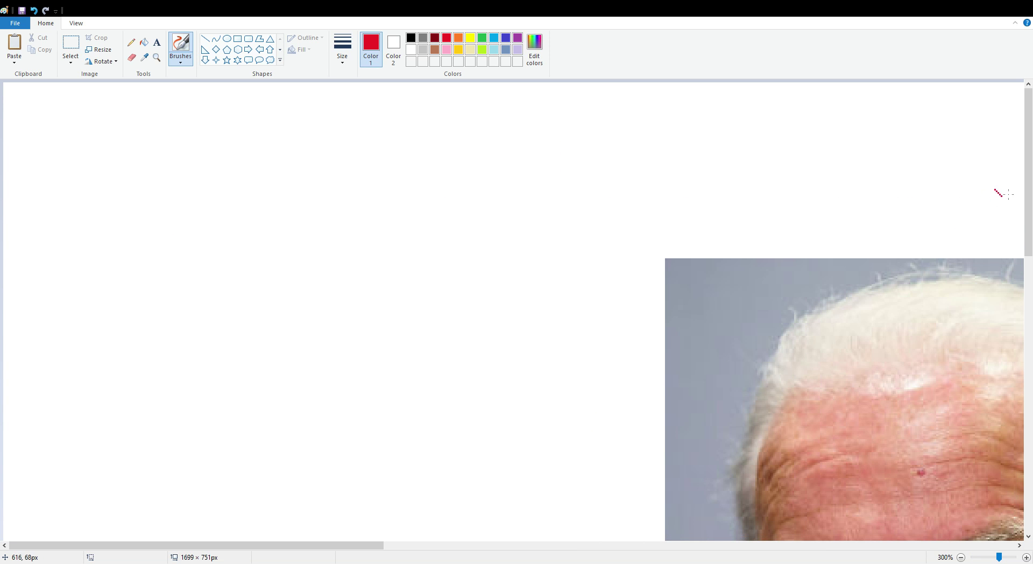
drag(1026, 182, 1005, 344)
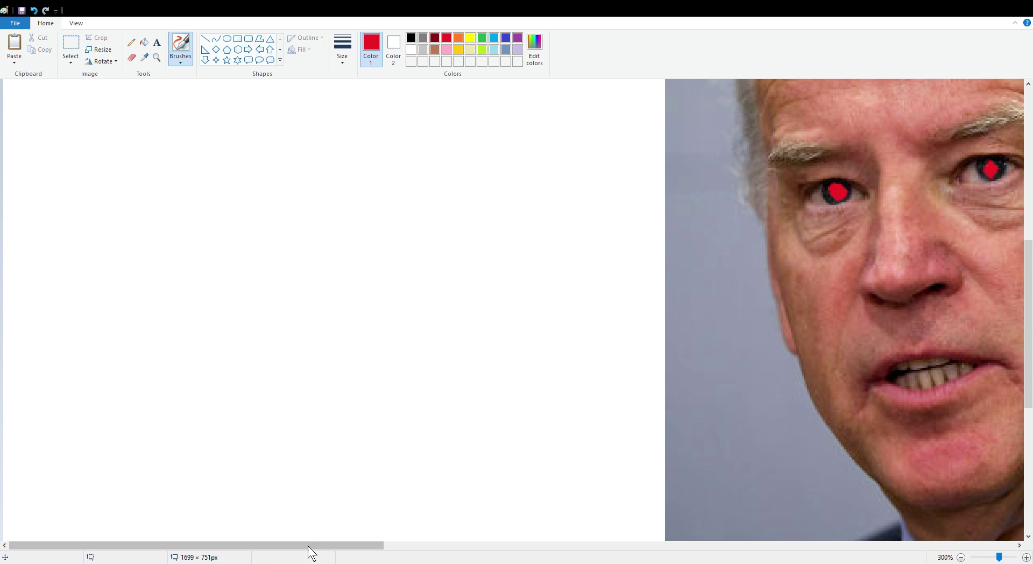
drag(309, 545, 477, 545)
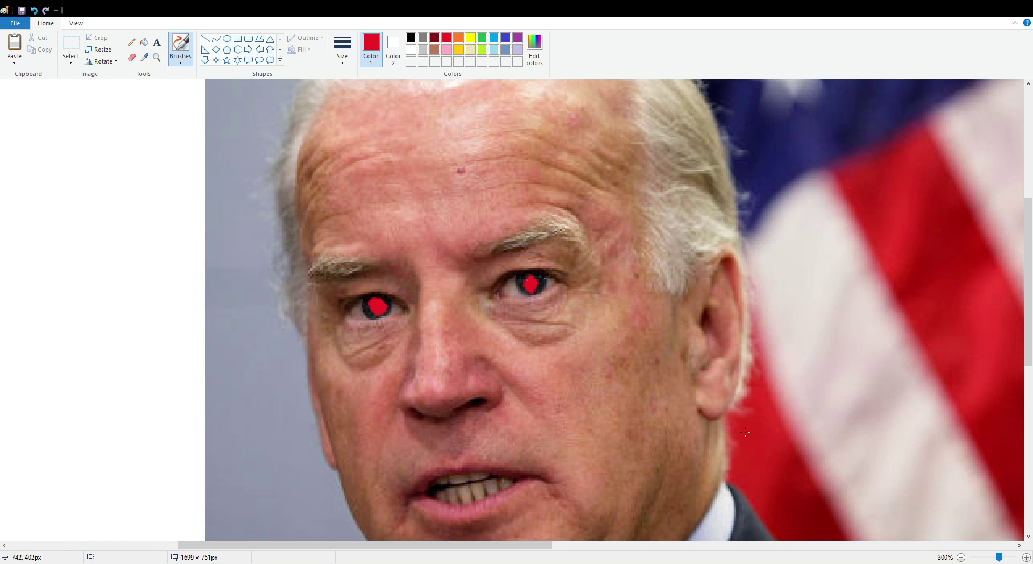
Pick yellow-green as the paint colour and zoom to 800% on the mouth.
scroll(746, 432, up, 3)
scroll(494, 368, down, 6)
scroll(479, 215, up, 3)
scroll(476, 177, down, 3)
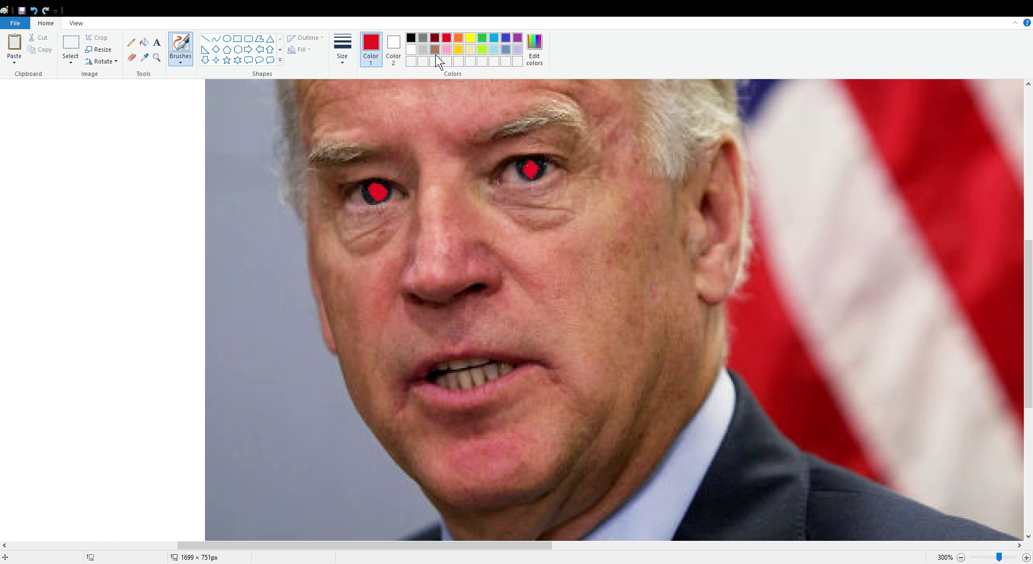
click(471, 37)
scroll(484, 375, up, 3)
scroll(586, 396, down, 5)
scroll(684, 431, up, 2)
scroll(617, 415, up, 2)
scroll(595, 418, up, 2)
scroll(678, 438, up, 1)
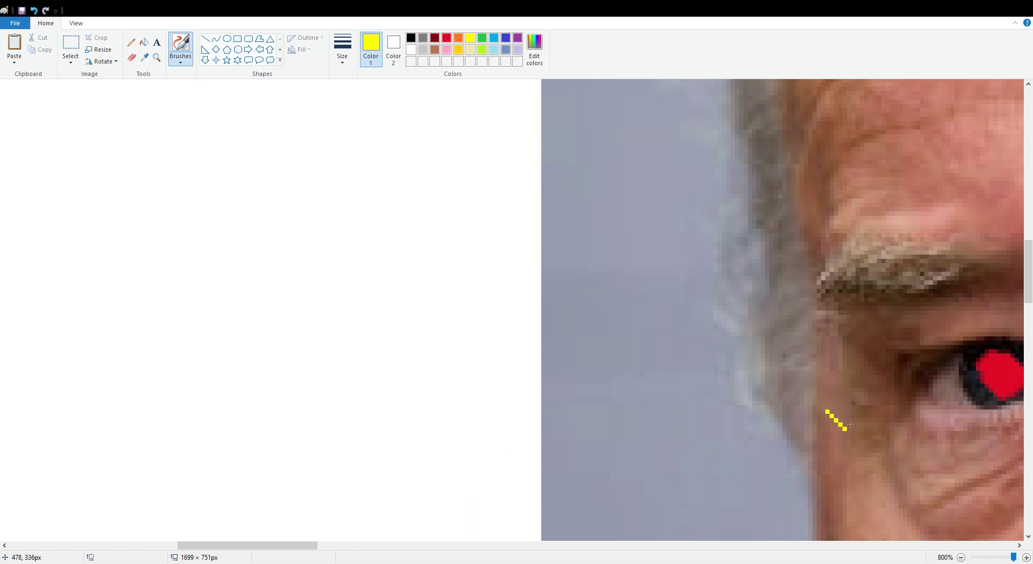
mouse_move(297, 546)
mouse_down()
mouse_move(422, 554)
mouse_move(404, 555)
mouse_up()
scroll(462, 443, down, 10)
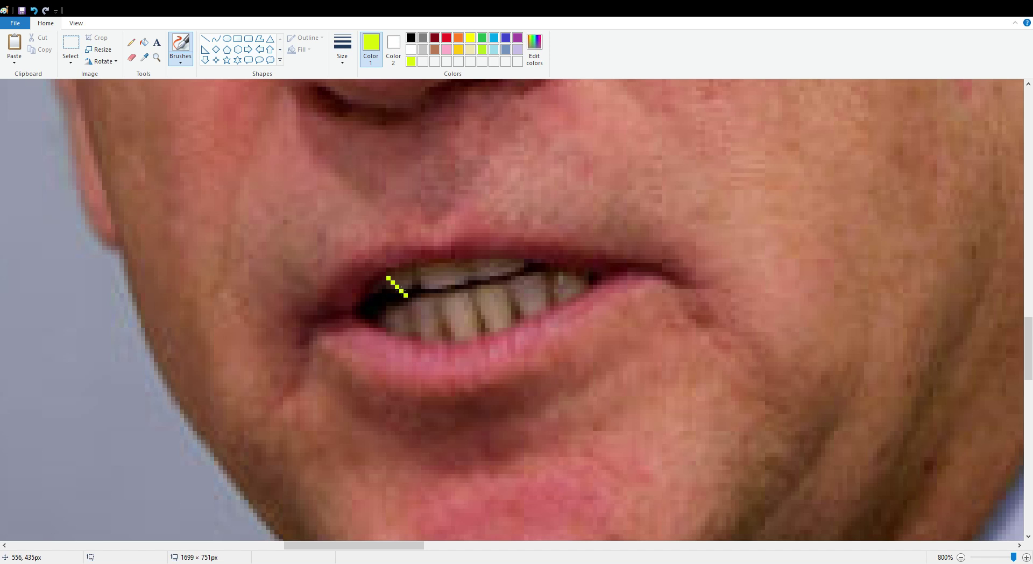
Brush thick yellow-green strokes over the upper and lower teeth.
mouse_move(401, 286)
mouse_down()
mouse_move(392, 286)
mouse_move(402, 285)
mouse_up()
drag(432, 332, 429, 311)
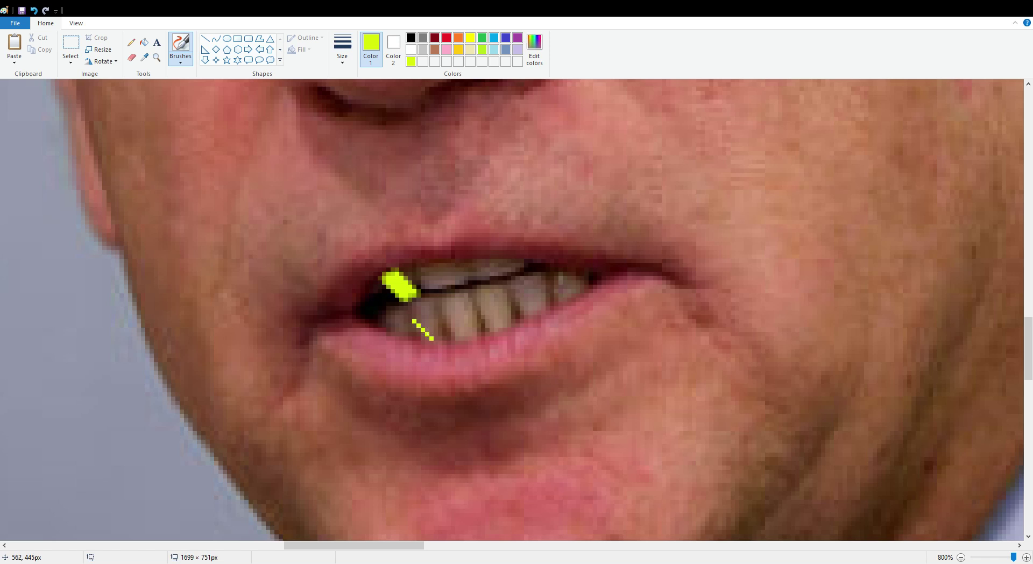
mouse_move(501, 335)
mouse_down()
mouse_move(498, 287)
mouse_move(564, 299)
mouse_move(583, 277)
mouse_up()
mouse_move(448, 273)
mouse_down()
mouse_move(461, 289)
mouse_move(516, 275)
mouse_up()
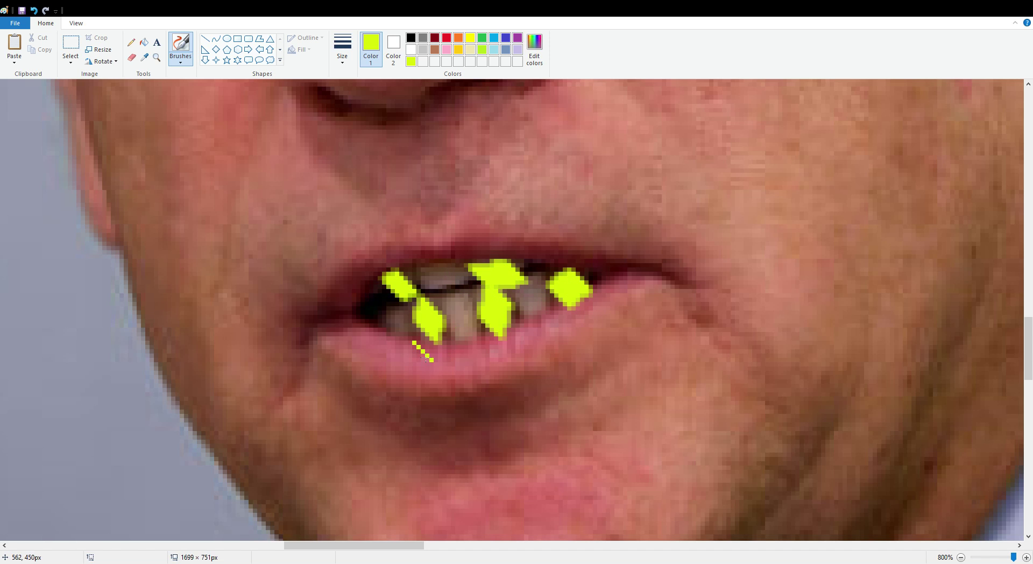
Add more yellow-green strokes over the lower and upper teeth.
click(398, 54)
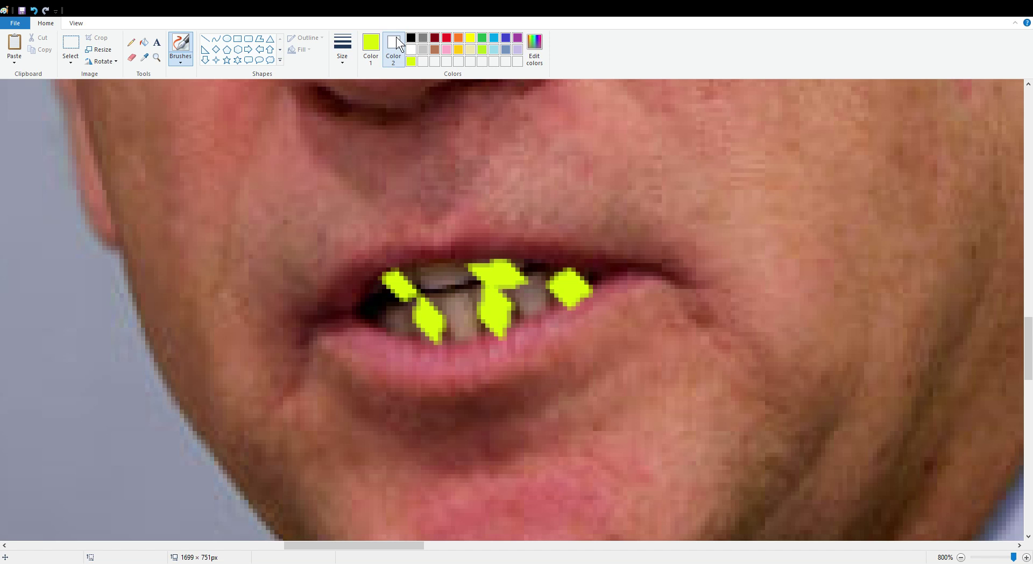
click(371, 48)
mouse_move(379, 311)
mouse_down()
mouse_move(398, 329)
mouse_move(425, 318)
mouse_up()
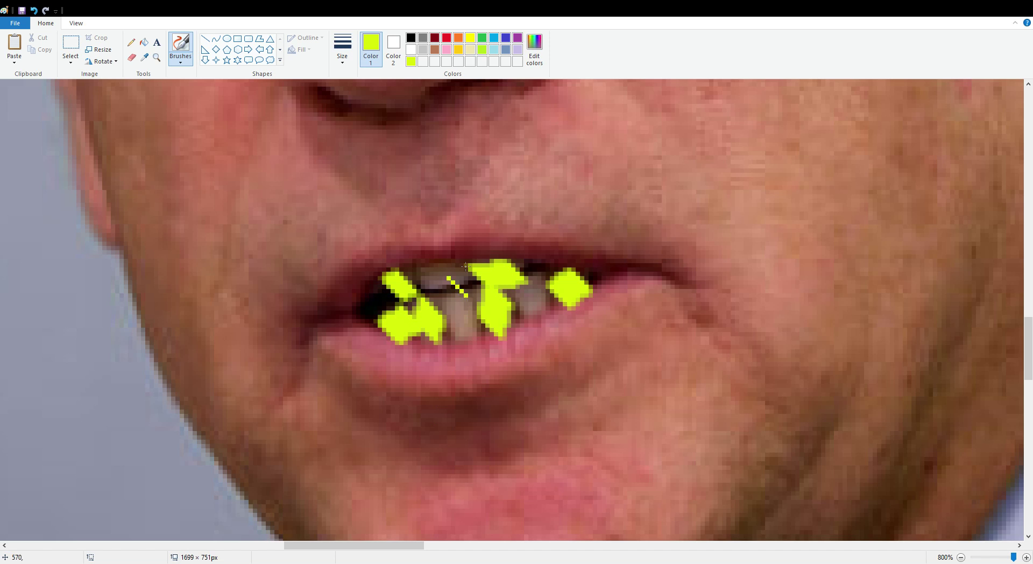
click(401, 54)
drag(431, 268, 447, 287)
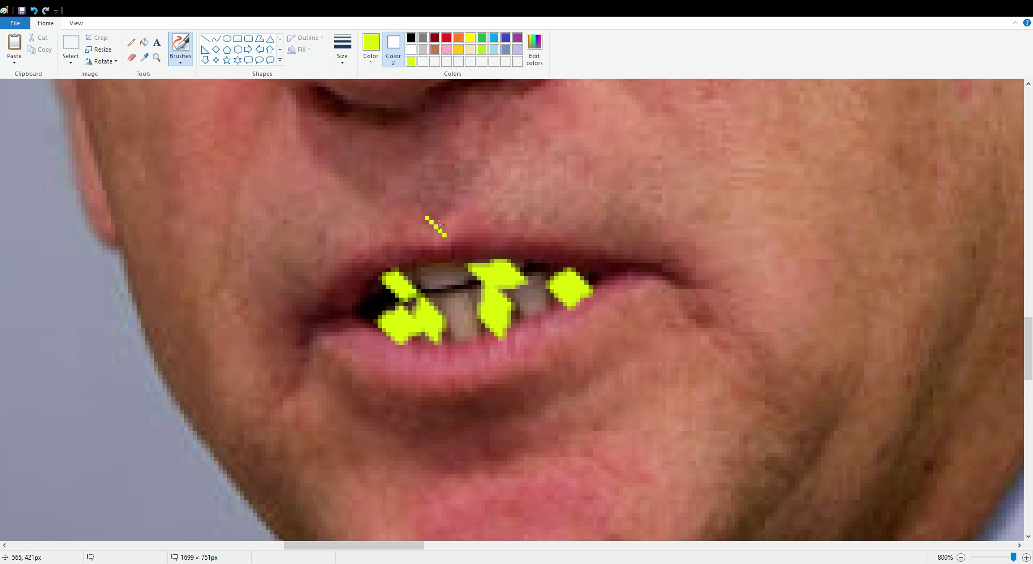
click(380, 38)
Paint white patches across the upper teeth and zoom back out to 50%.
click(389, 38)
mouse_move(438, 276)
mouse_down()
mouse_move(452, 300)
mouse_move(500, 307)
mouse_move(536, 290)
mouse_up()
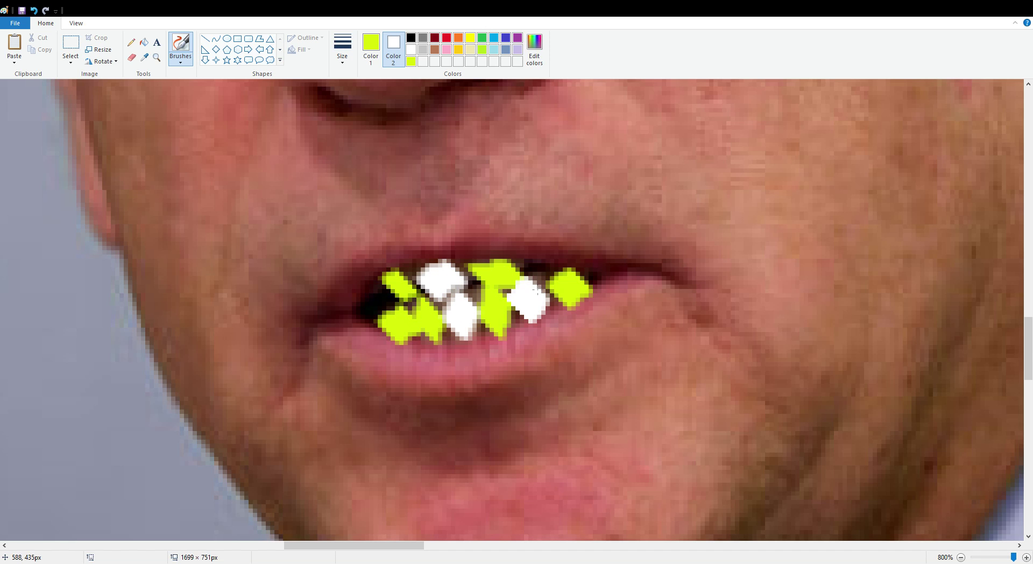
drag(375, 306, 398, 291)
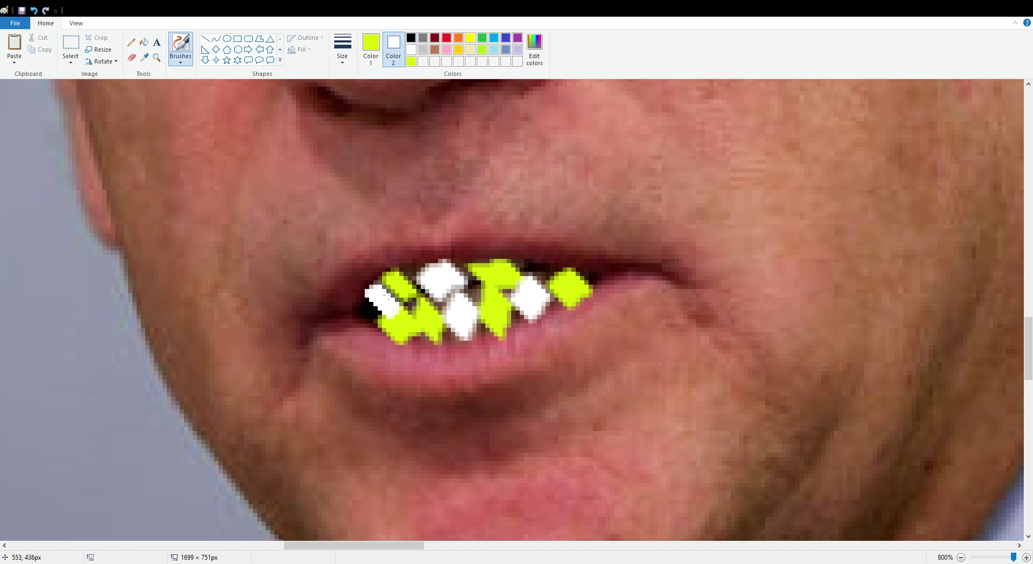
scroll(605, 285, down, 5)
scroll(624, 320, up, 3)
scroll(623, 320, up, 3)
scroll(655, 322, down, 3)
scroll(654, 320, down, 10)
scroll(654, 320, up, 13)
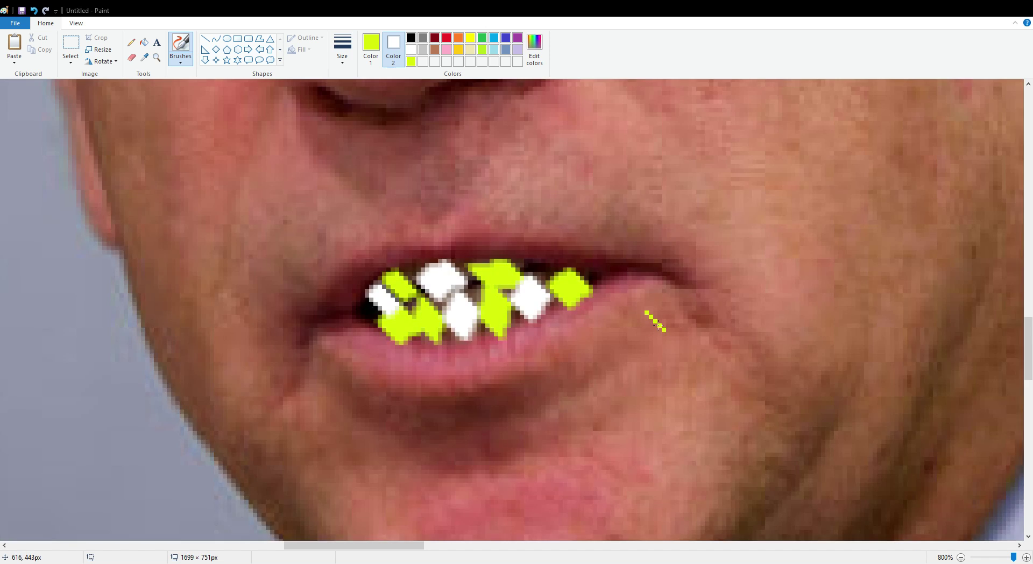
ctrl+scroll(653, 321, down, 3)
ctrl+scroll(654, 321, down, 5)
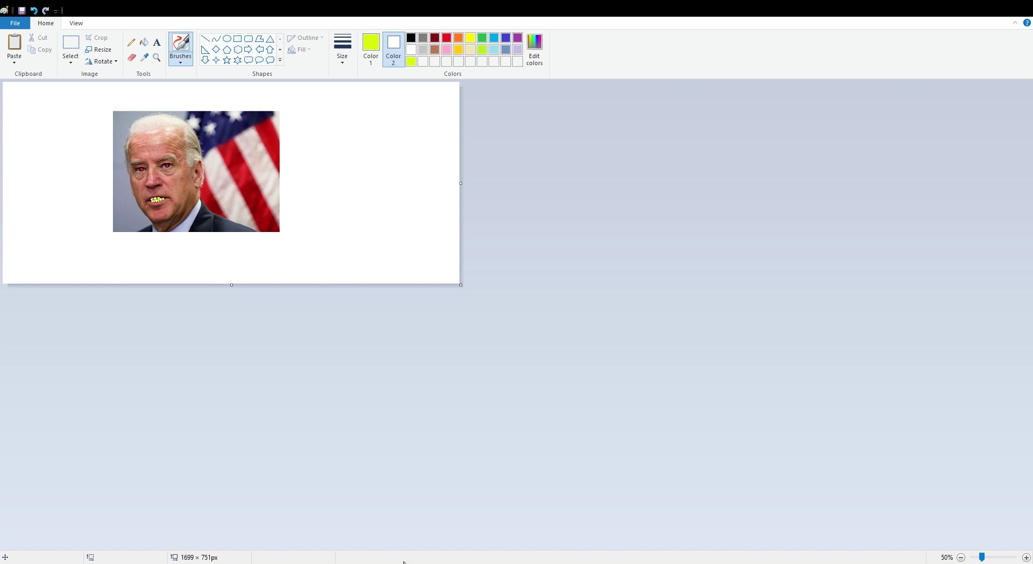
Zoom to 400% and centre the face so the red eyes and painted teeth fill the view.
ctrl+scroll(980, 352, up, 3)
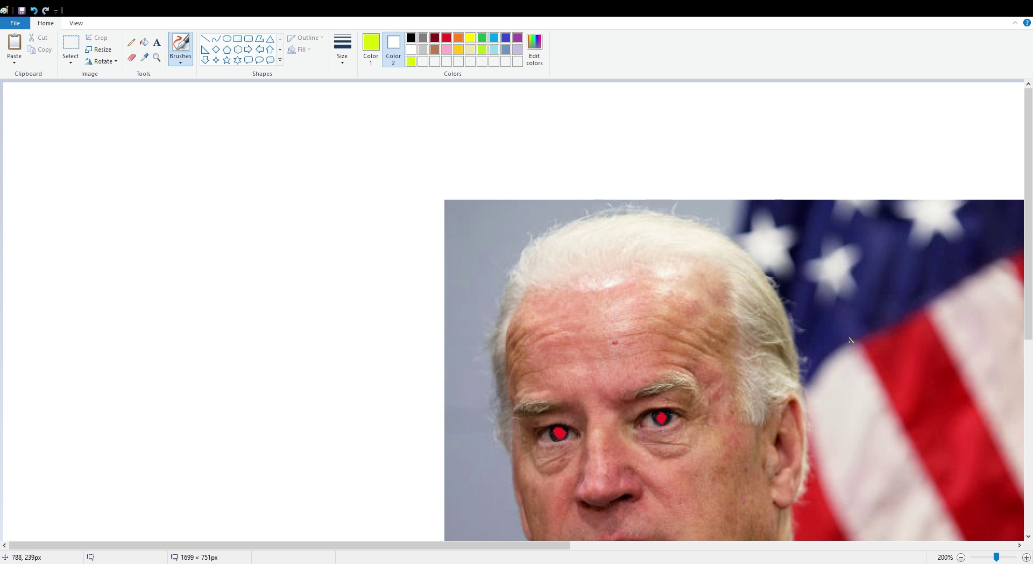
ctrl+scroll(782, 332, down, 2)
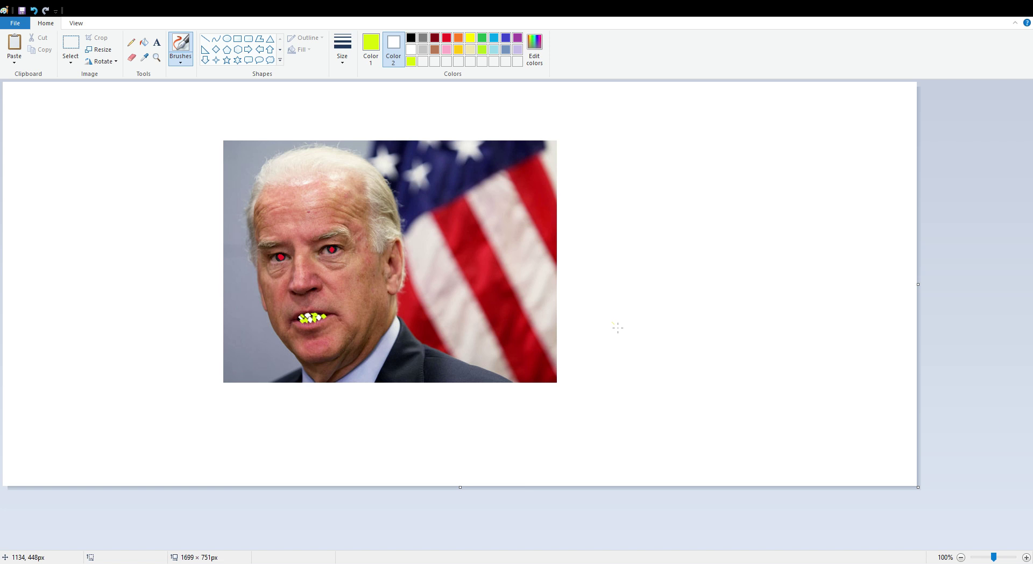
ctrl+scroll(618, 327, up, 2)
ctrl+scroll(618, 325, down, 2)
ctrl+scroll(424, 312, up, 2)
ctrl+scroll(429, 315, down, 2)
ctrl+scroll(400, 312, up, 2)
drag(364, 545, 554, 545)
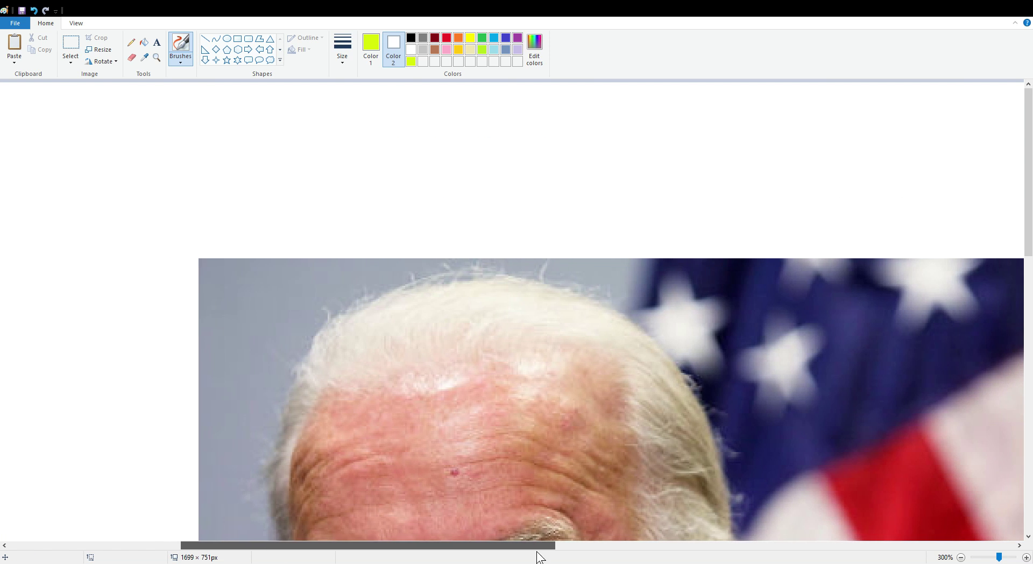
scroll(637, 423, down, 10)
scroll(638, 424, down, 3)
scroll(637, 423, up, 2)
ctrl+scroll(628, 422, up, 1)
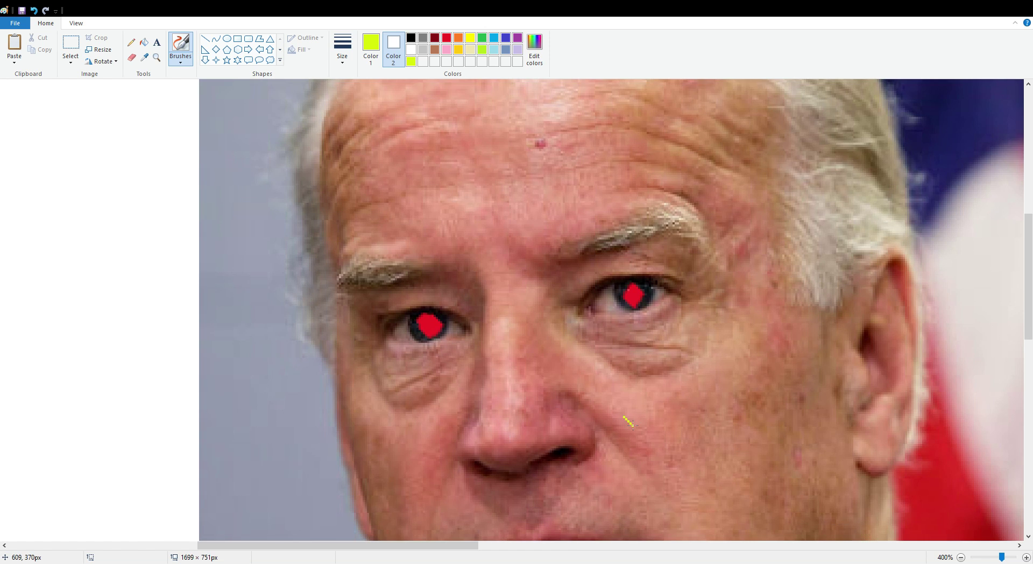
scroll(627, 423, down, 2)
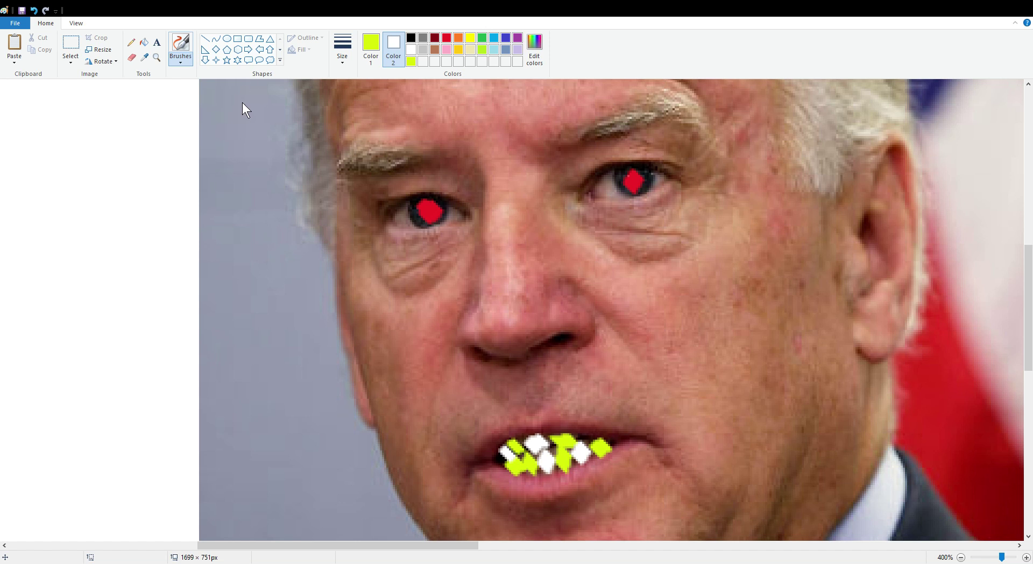
Select the calligraphy brush and define a custom teal paint colour.
click(180, 60)
click(188, 92)
click(188, 66)
click(199, 85)
click(421, 39)
click(469, 49)
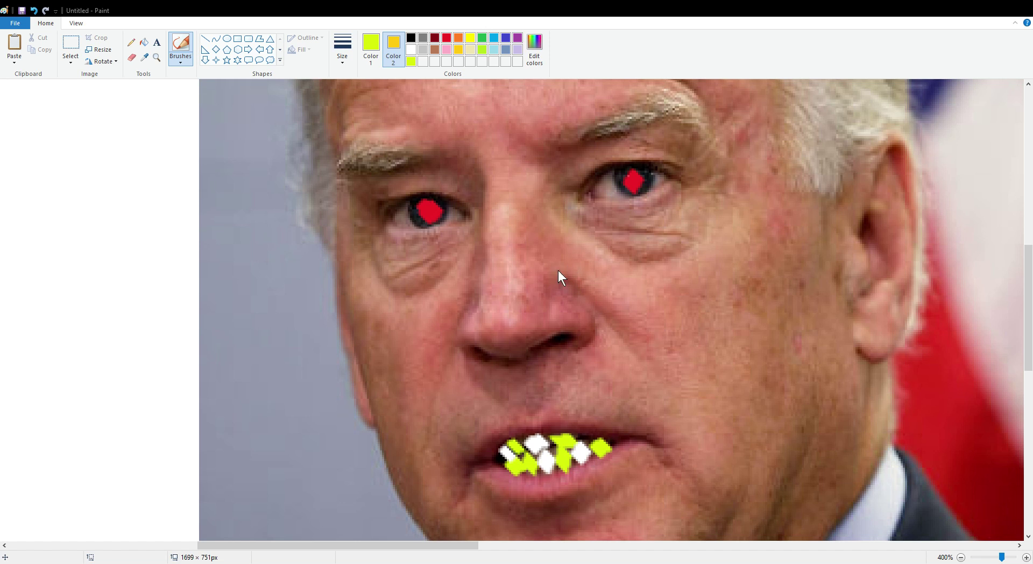
key(Return)
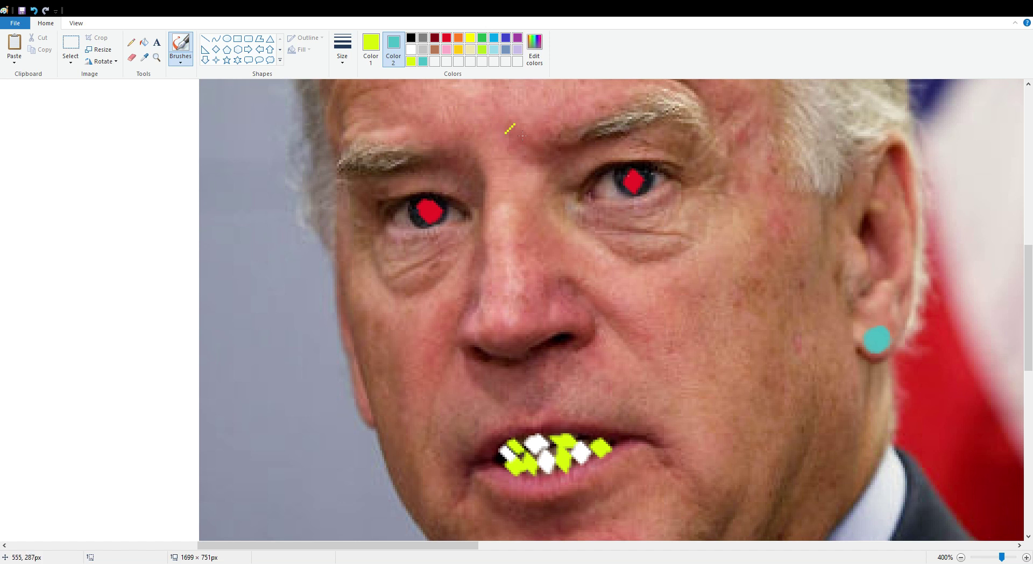
Paint teal loops over the eyebrow, beside the nose, on the lower cheek and near the ear.
mouse_move(613, 112)
mouse_down()
mouse_move(562, 150)
mouse_move(625, 132)
mouse_up()
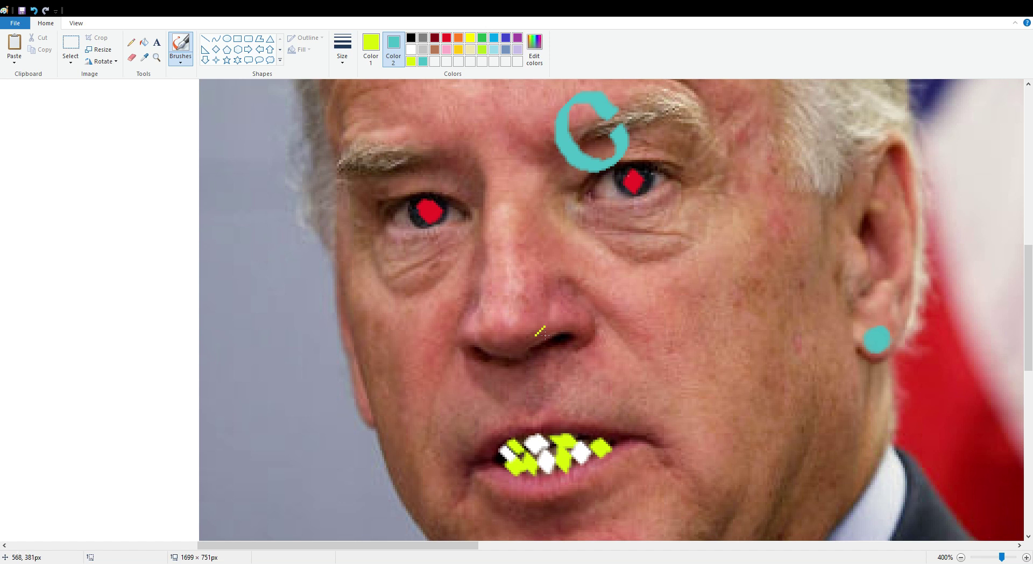
mouse_move(561, 320)
mouse_down()
mouse_move(624, 341)
mouse_move(565, 336)
mouse_up()
drag(578, 469, 570, 478)
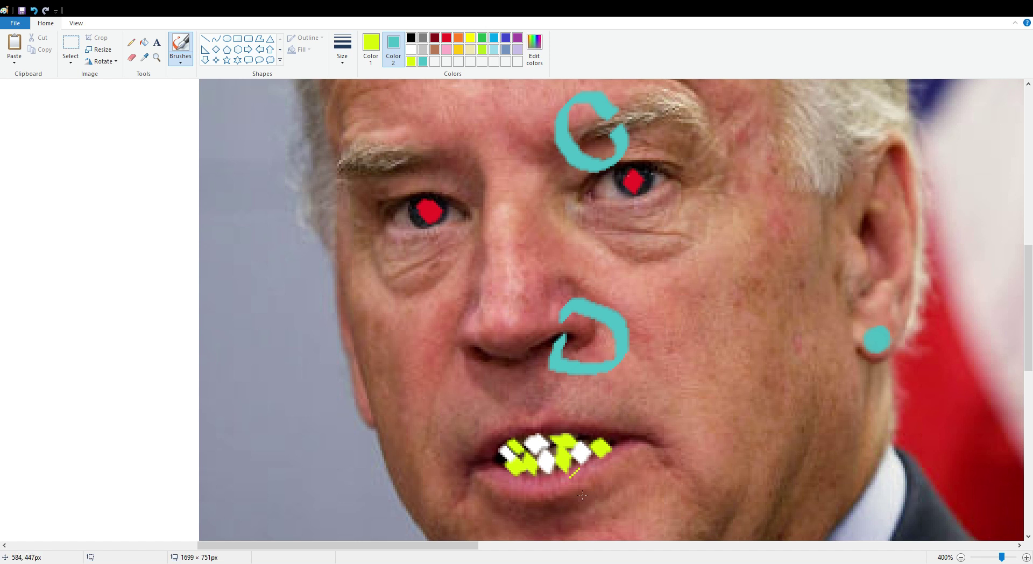
drag(371, 422, 370, 419)
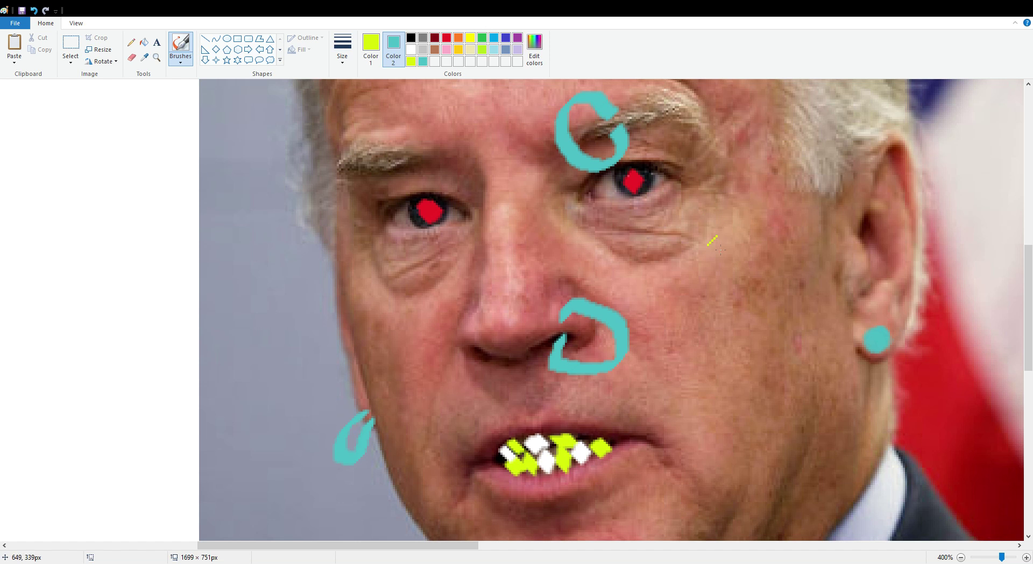
drag(909, 185, 919, 220)
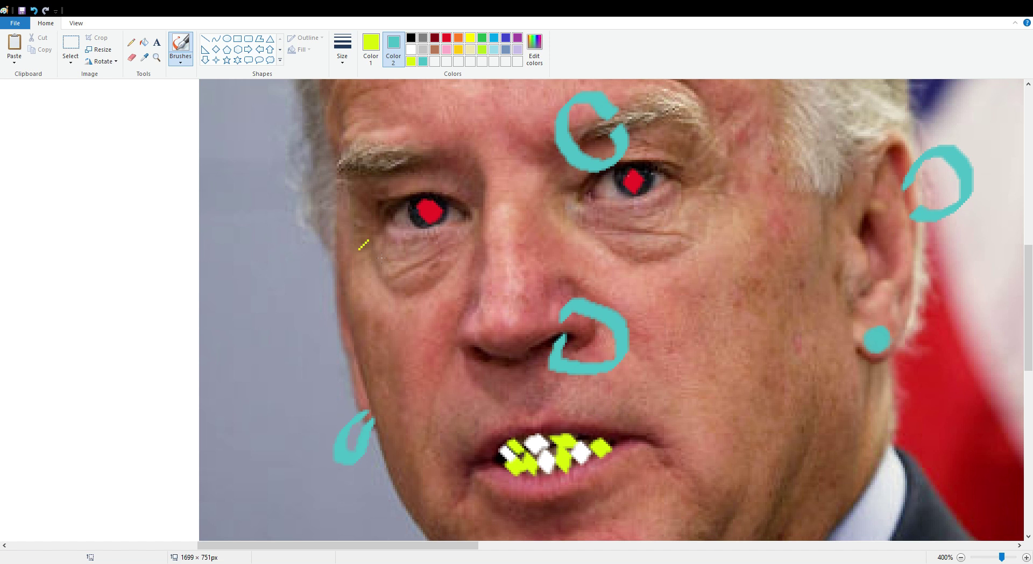
Pan across the portrait and undo one stray brush stroke.
scroll(463, 317, down, 10)
scroll(558, 320, up, 4)
ctrl+scroll(591, 283, down, 3)
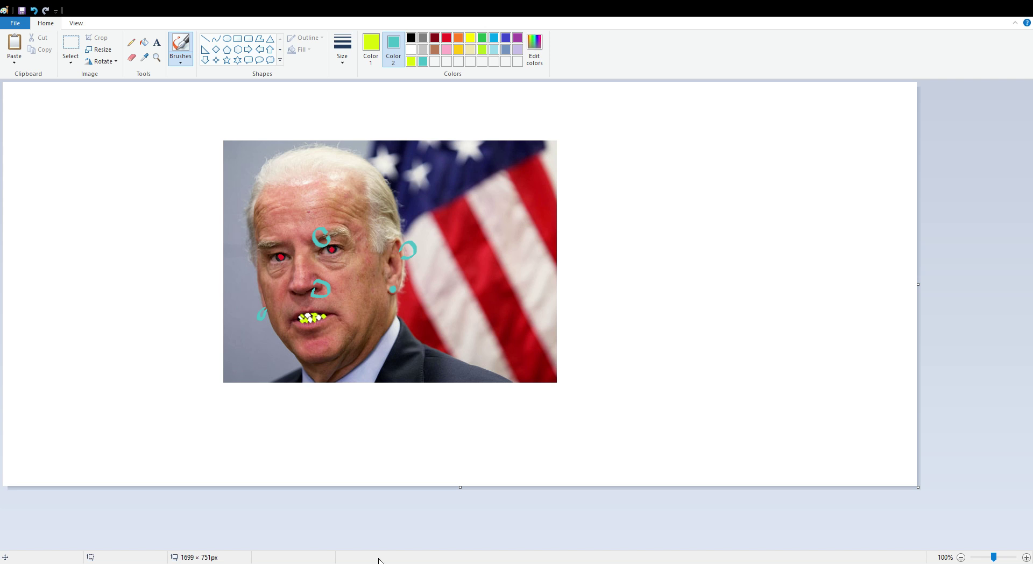
ctrl+scroll(563, 326, up, 2)
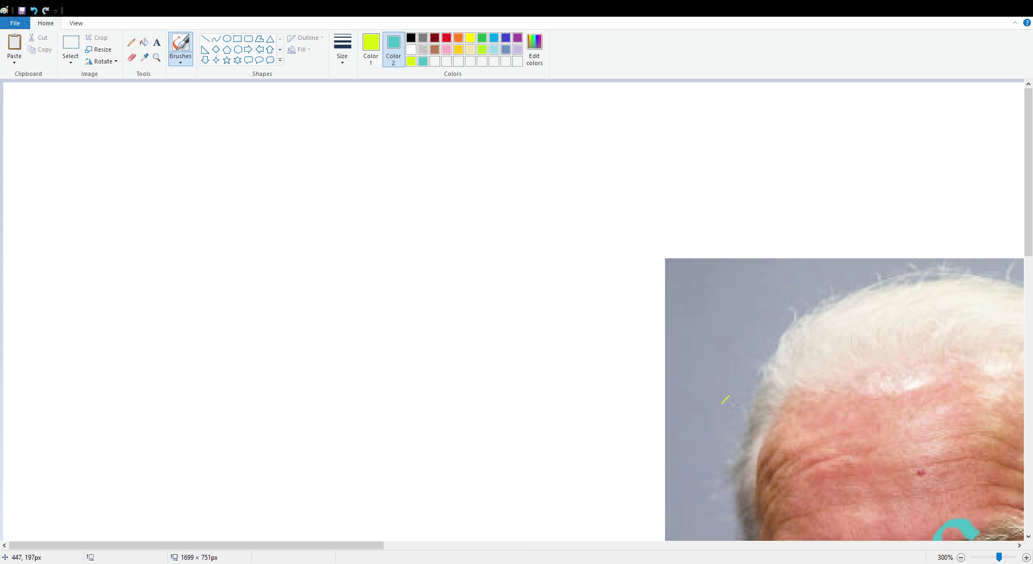
ctrl+scroll(519, 351, up, 1)
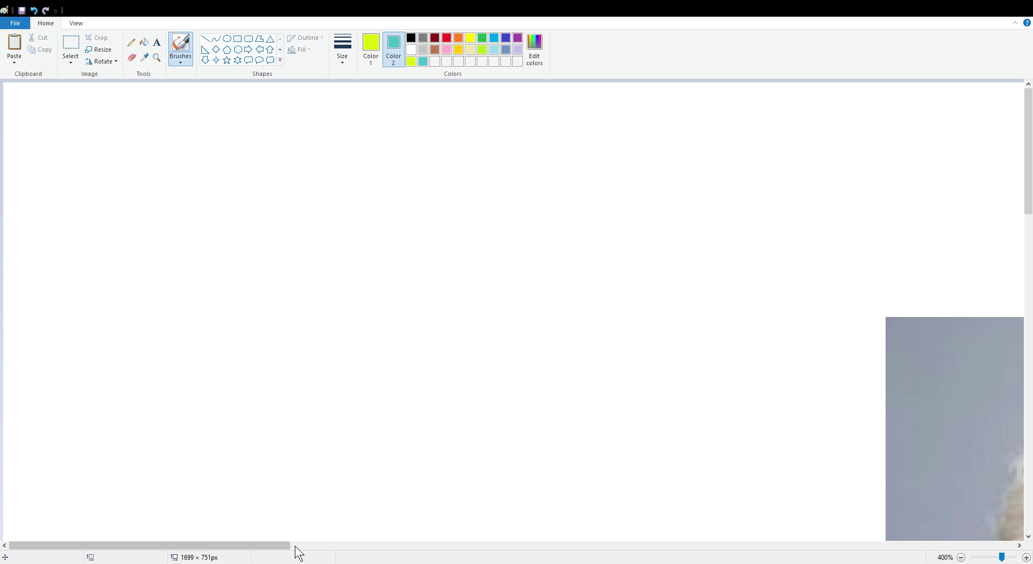
drag(288, 545, 527, 548)
scroll(565, 528, down, 5)
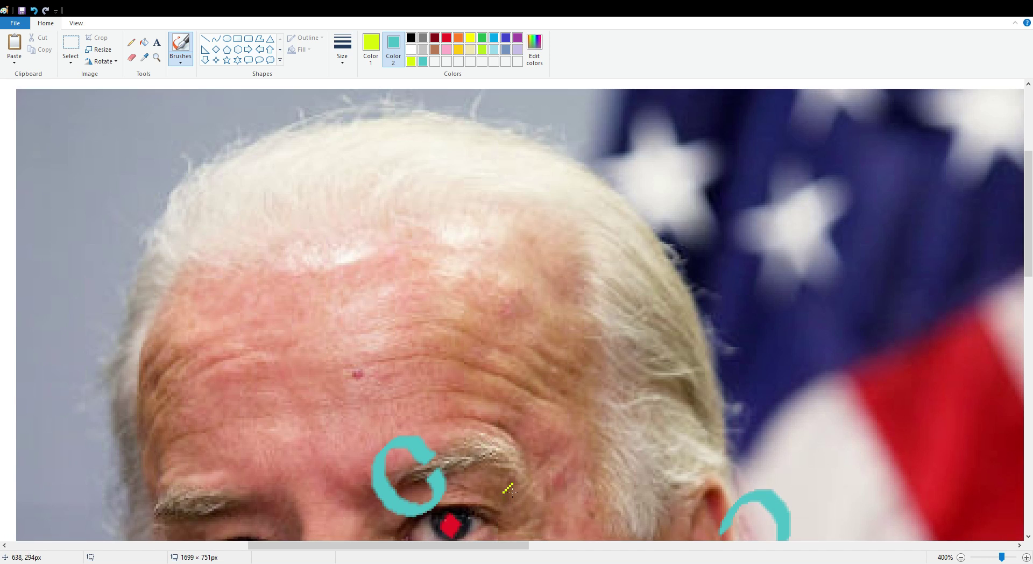
scroll(565, 527, down, 2)
drag(604, 251, 614, 243)
scroll(572, 235, down, 3)
scroll(571, 234, up, 3)
key(ctrl+z)
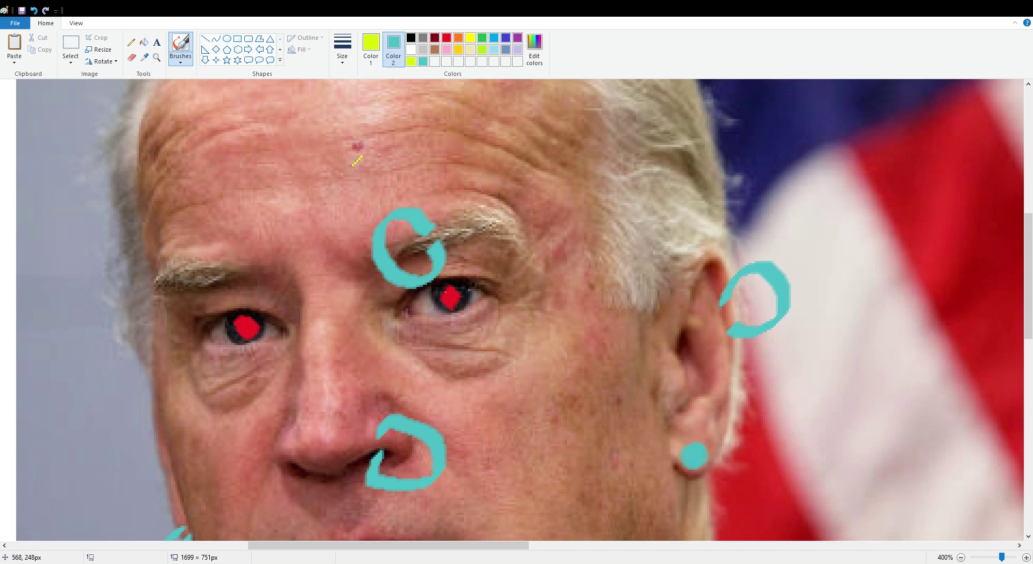
drag(257, 88, 265, 80)
Dab tan blotches on the forehead and paint a long tan streak down the cheek.
right_click(350, 141)
drag(369, 154, 344, 126)
scroll(390, 173, down, 3)
scroll(538, 237, up, 3)
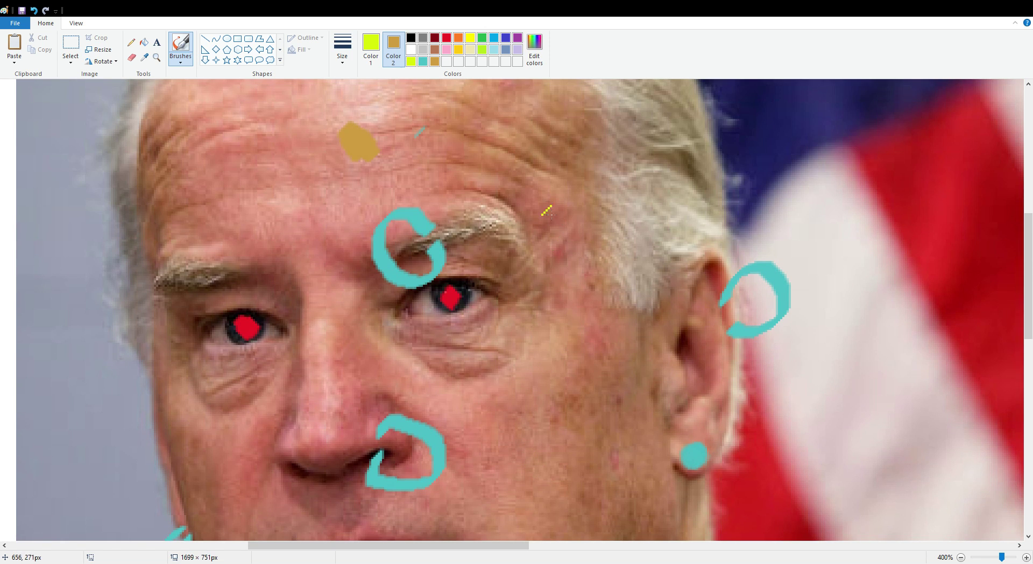
mouse_move(546, 211)
mouse_down()
mouse_move(546, 266)
mouse_move(576, 311)
mouse_move(597, 384)
mouse_up()
drag(545, 444, 568, 403)
drag(619, 487, 600, 470)
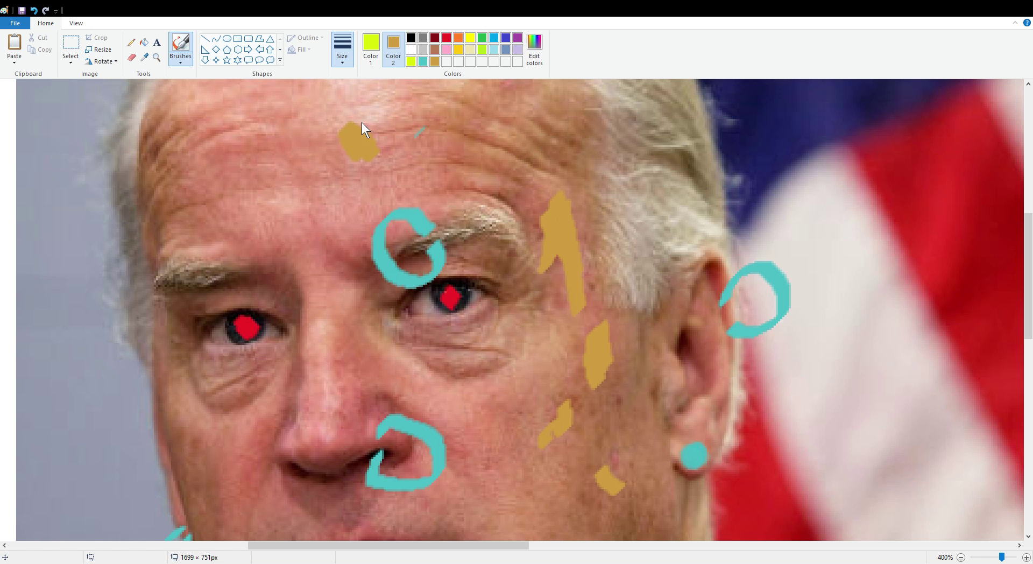
mouse_move(425, 123)
mouse_down()
mouse_move(413, 144)
mouse_move(437, 132)
mouse_up()
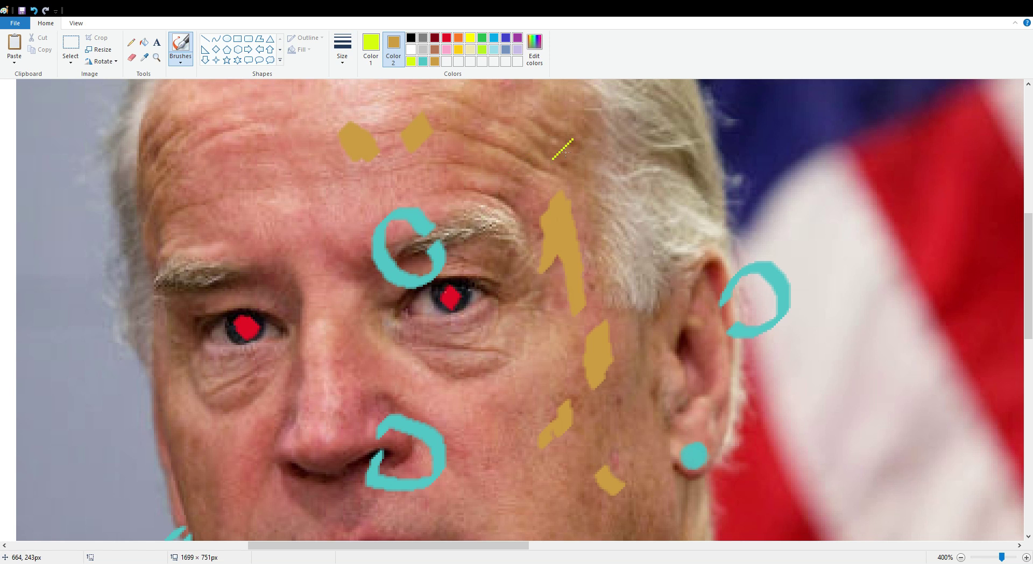
Add more tan blotches on the temple and other cheek, plus a broad smear along the chin.
scroll(567, 166, up, 2)
drag(562, 178, 570, 301)
drag(530, 237, 482, 180)
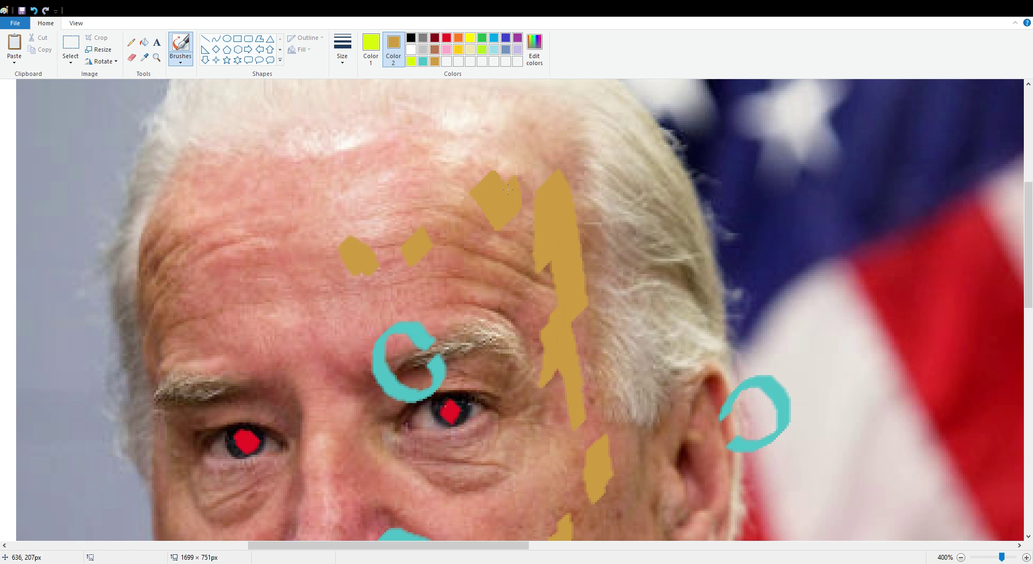
scroll(249, 277, down, 2)
drag(183, 94, 207, 186)
drag(194, 206, 213, 185)
scroll(209, 201, down, 4)
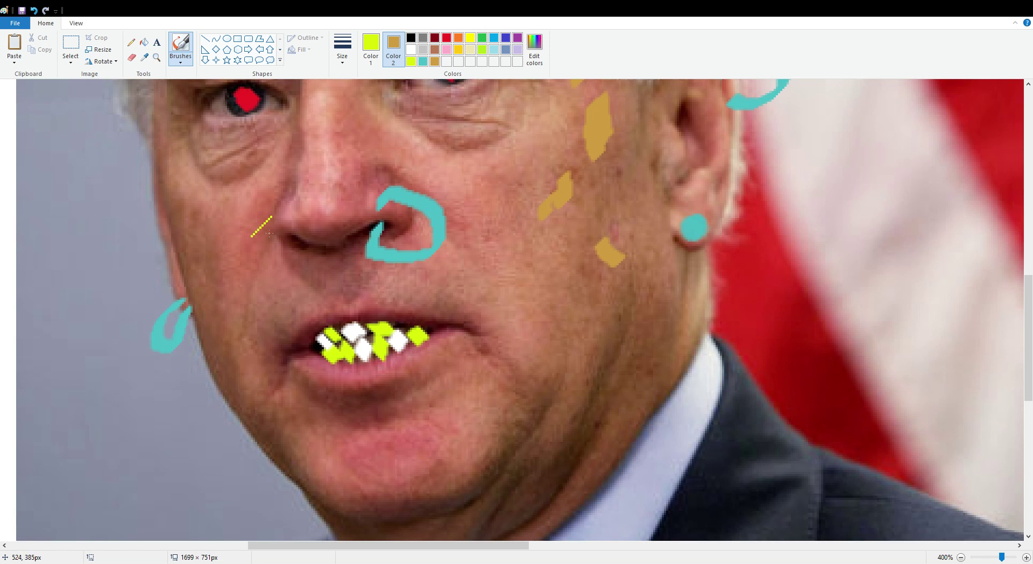
mouse_move(377, 417)
mouse_down()
mouse_move(323, 460)
mouse_move(205, 477)
mouse_up()
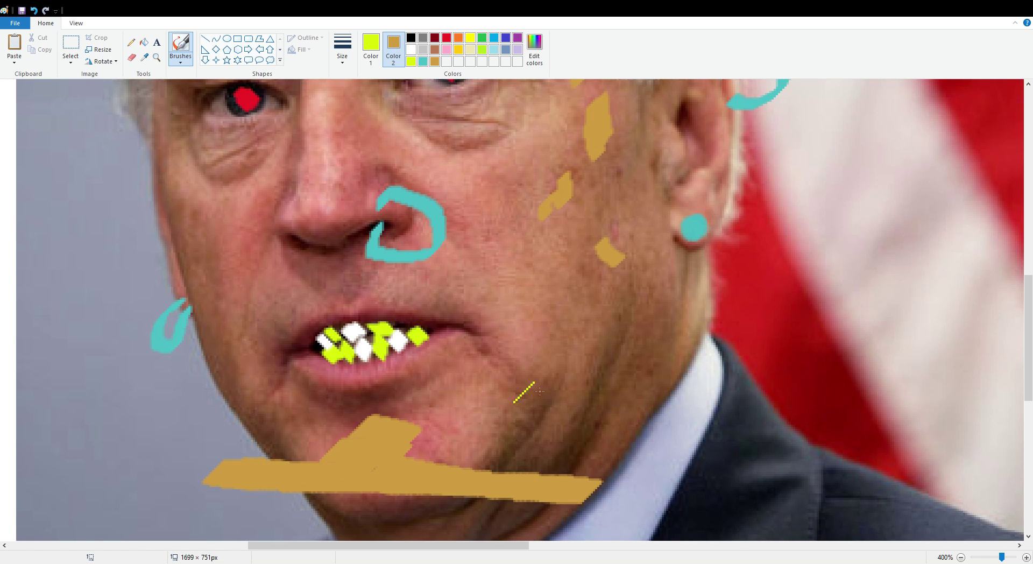
drag(598, 186, 586, 263)
drag(250, 211, 226, 277)
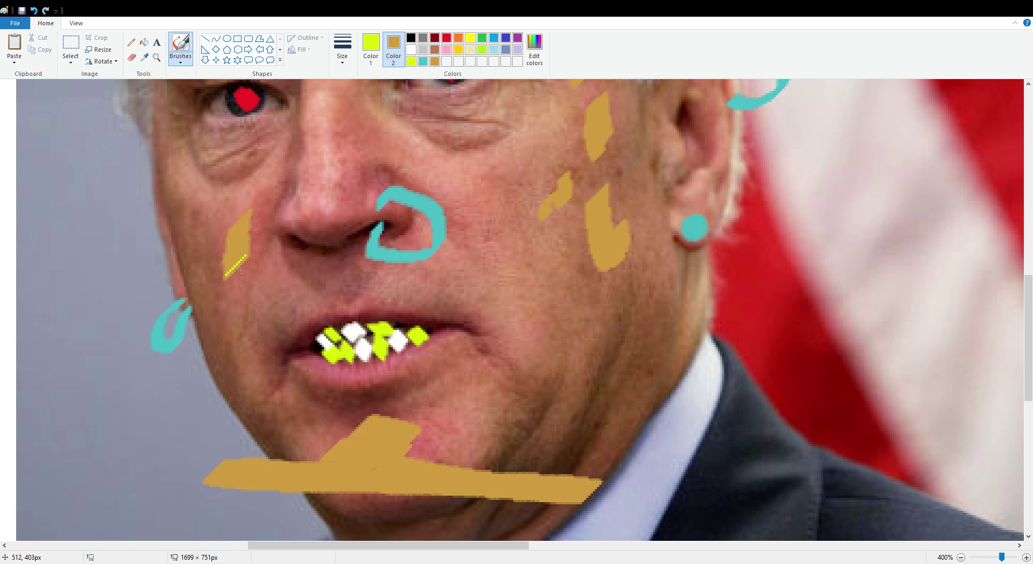
drag(172, 208, 226, 248)
scroll(419, 341, down, 4)
scroll(463, 367, up, 4)
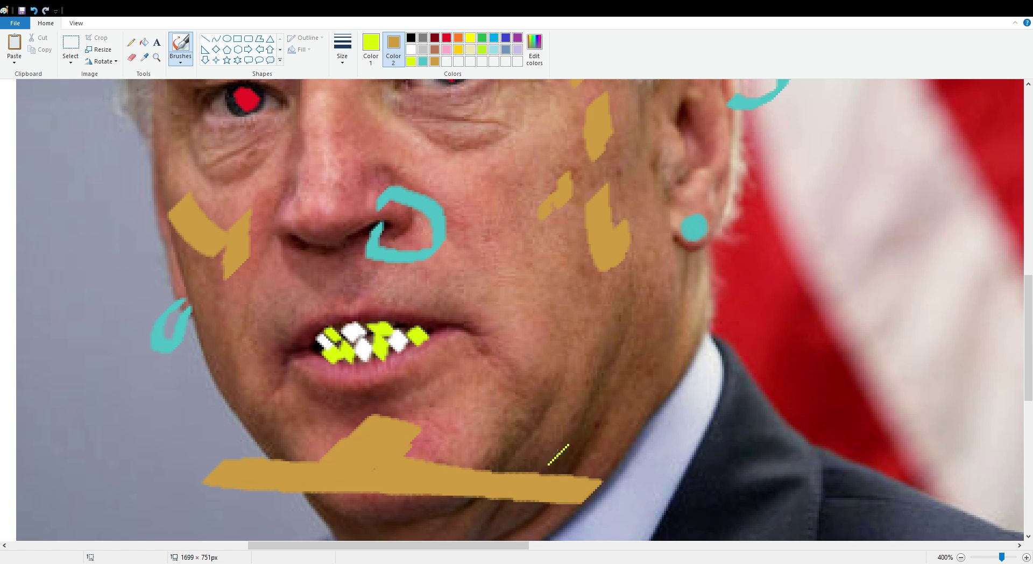
Set yellow as the secondary colour and red as the painting colour.
scroll(550, 412, down, 4)
scroll(550, 409, up, 1)
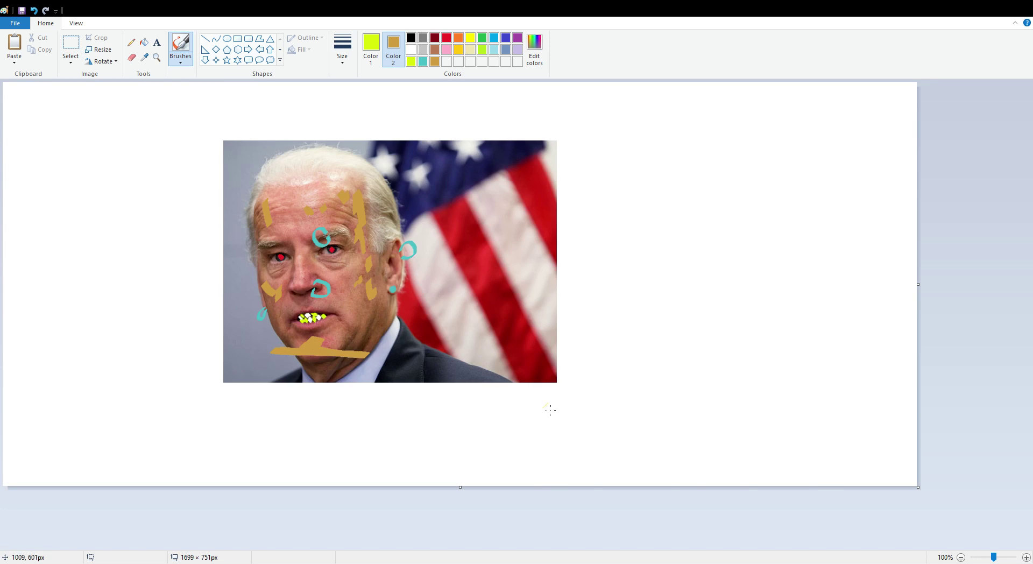
scroll(548, 407, up, 1)
scroll(547, 402, down, 1)
scroll(450, 329, up, 1)
scroll(522, 323, up, 1)
scroll(524, 335, down, 1)
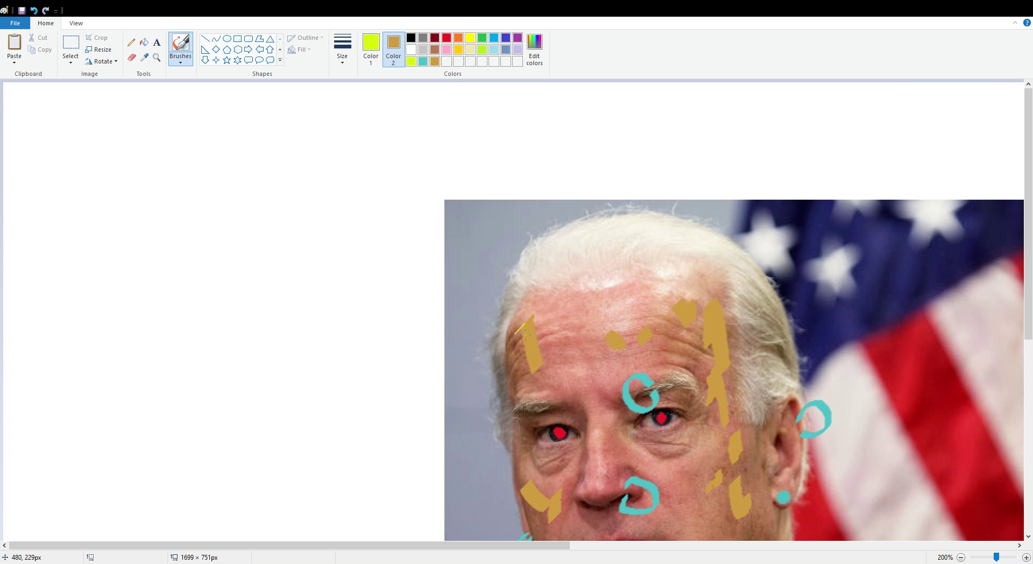
click(411, 38)
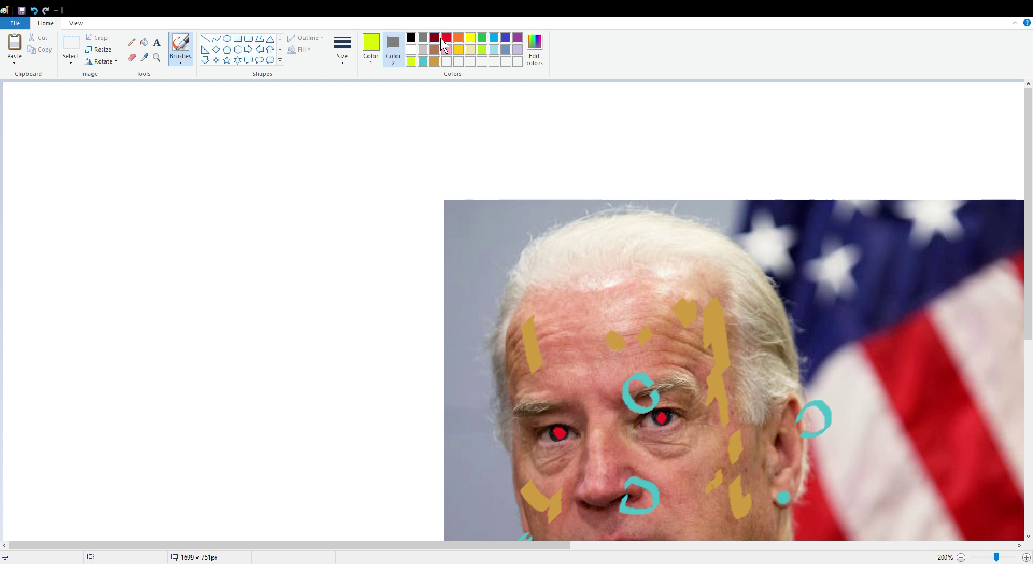
click(469, 38)
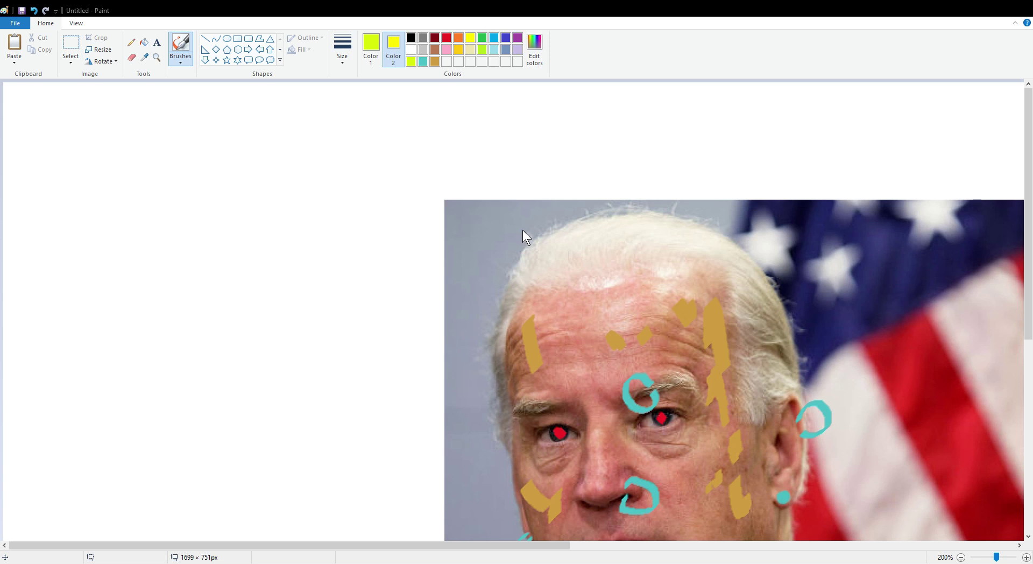
click(409, 361)
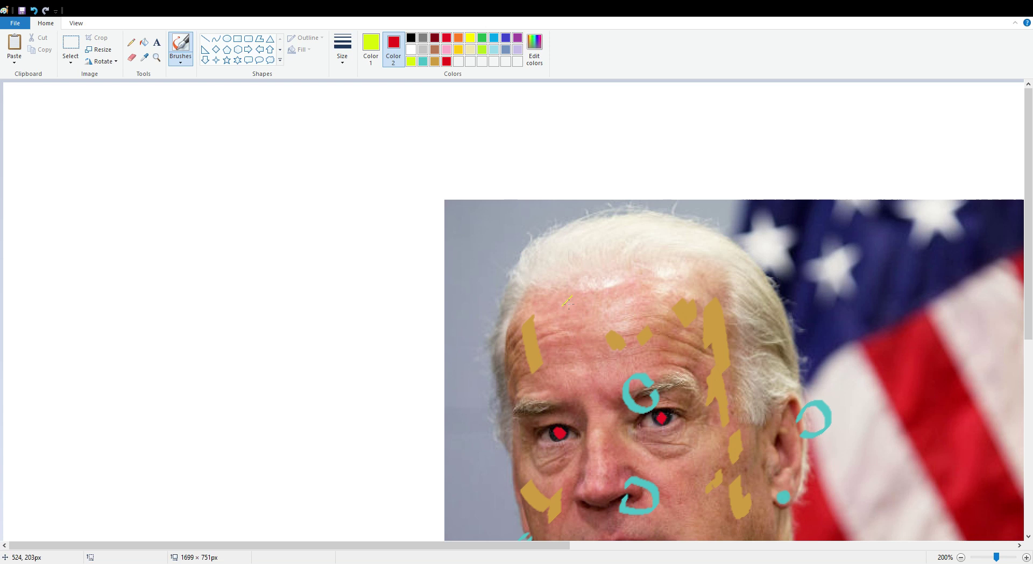
Paint thick red hair across the forehead and down both sides of the head.
drag(568, 302, 513, 307)
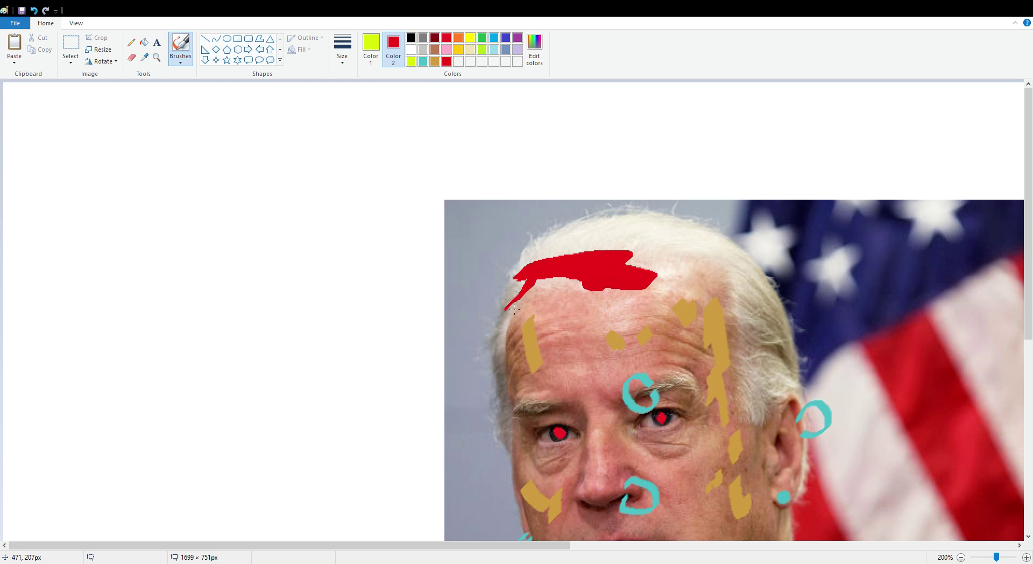
mouse_move(515, 309)
mouse_down()
mouse_move(516, 418)
mouse_move(581, 230)
mouse_move(710, 262)
mouse_move(778, 398)
mouse_move(810, 382)
mouse_up()
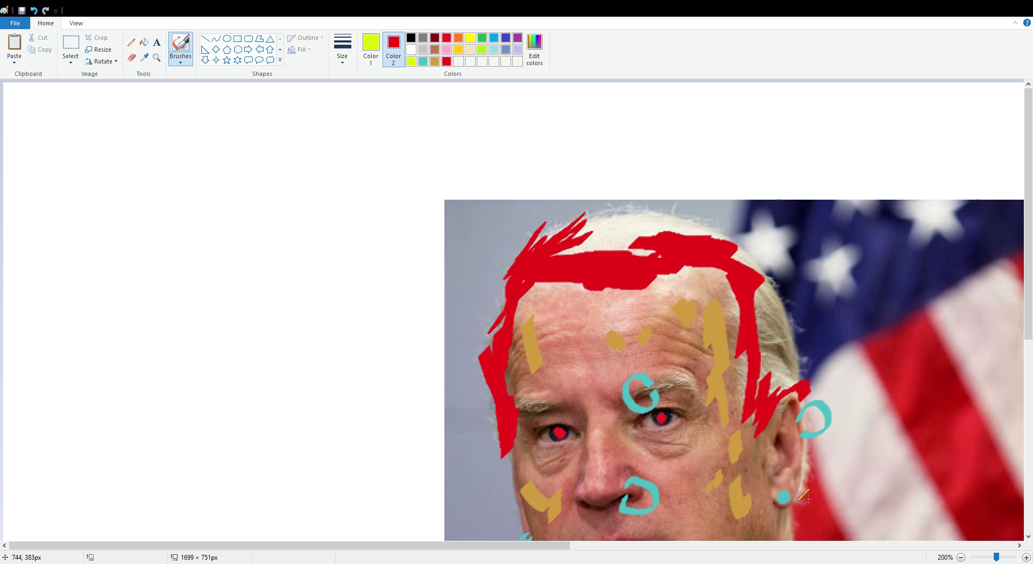
mouse_move(803, 495)
mouse_down()
mouse_move(814, 415)
mouse_move(781, 386)
mouse_move(789, 336)
mouse_move(757, 274)
mouse_move(699, 235)
mouse_move(627, 221)
mouse_move(573, 228)
mouse_move(581, 248)
mouse_move(708, 243)
mouse_up()
mouse_move(760, 274)
mouse_down()
mouse_move(759, 323)
mouse_move(769, 333)
mouse_up()
scroll(769, 377, down, 5)
scroll(774, 414, up, 10)
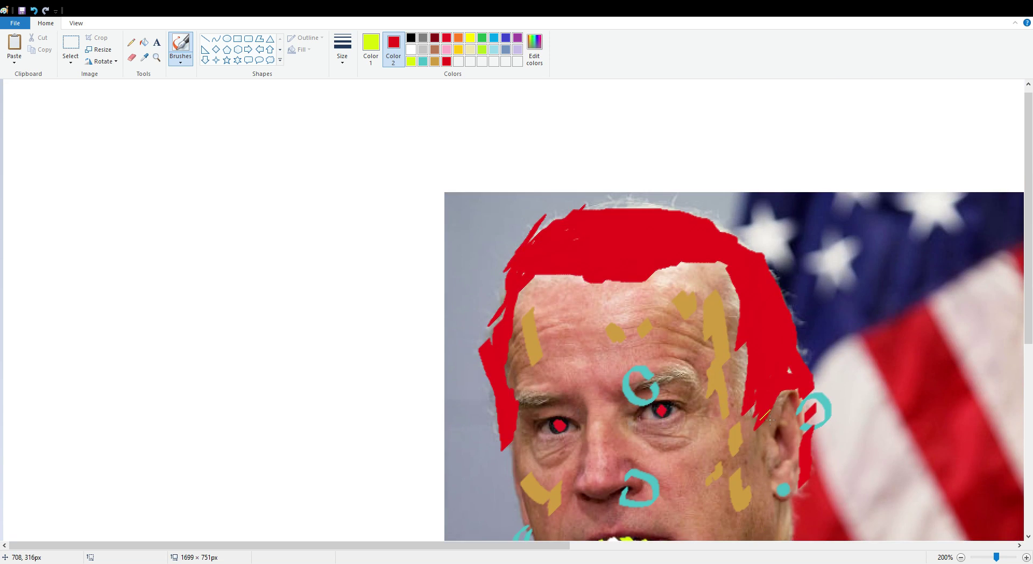
ctrl+scroll(770, 417, down, 3)
ctrl+scroll(753, 414, up, 2)
ctrl+scroll(692, 401, up, 1)
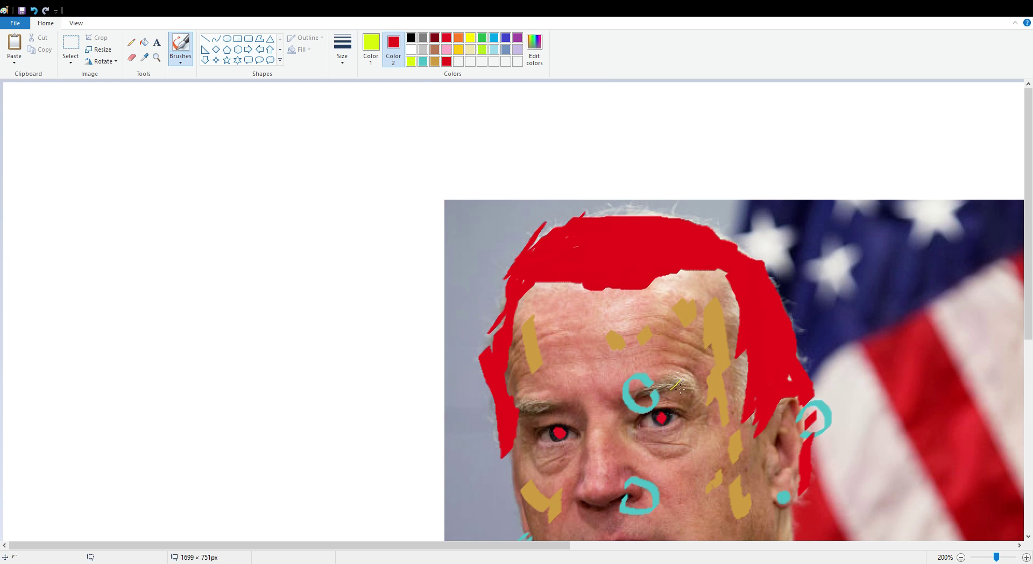
Paint red eyebrows over both eyes and a red upper lip.
mouse_move(702, 382)
mouse_down()
mouse_move(670, 379)
mouse_move(638, 398)
mouse_up()
drag(559, 410, 516, 403)
scroll(640, 386, down, 4)
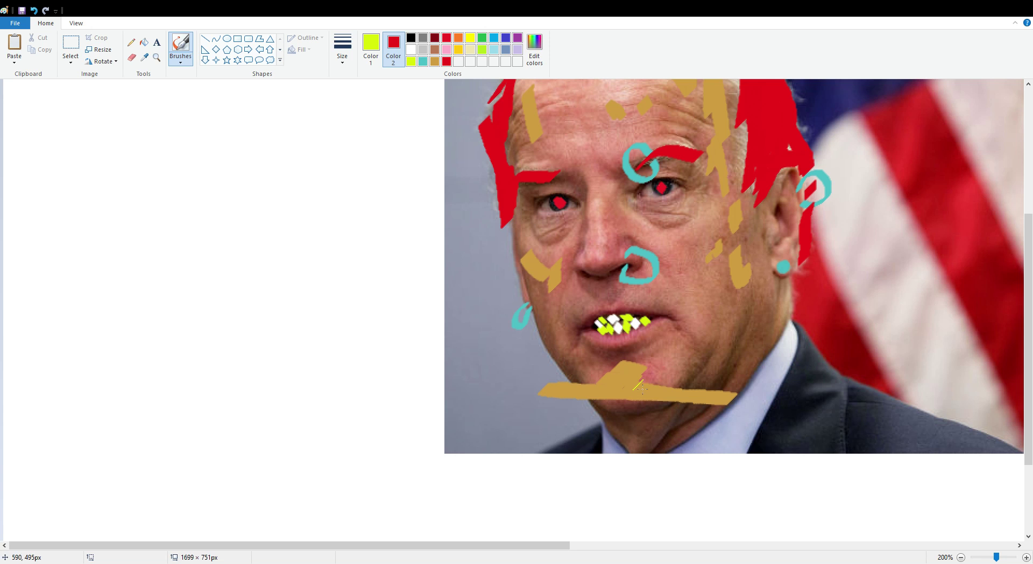
drag(581, 308, 667, 299)
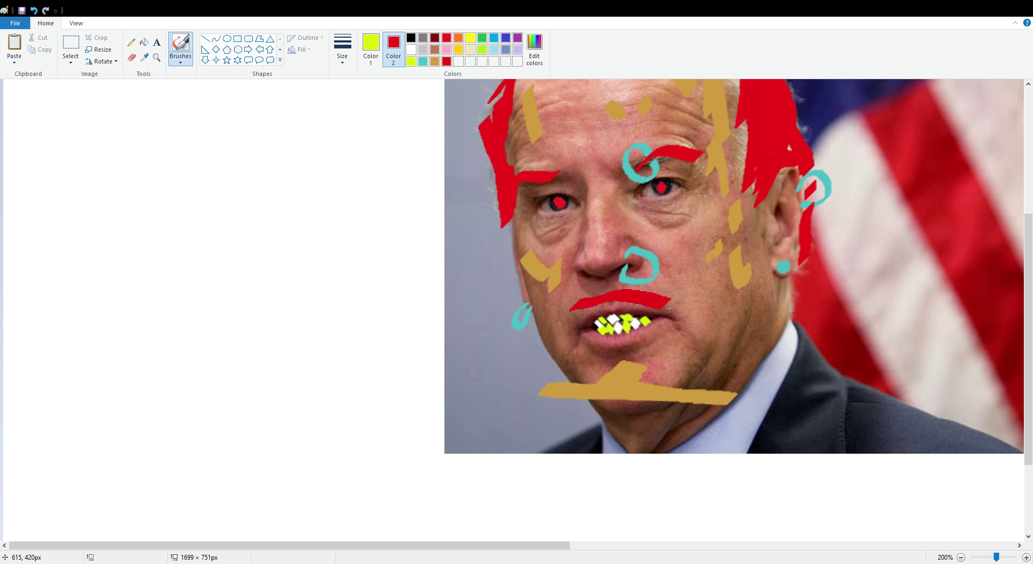
scroll(667, 323, down, 2)
scroll(667, 339, up, 4)
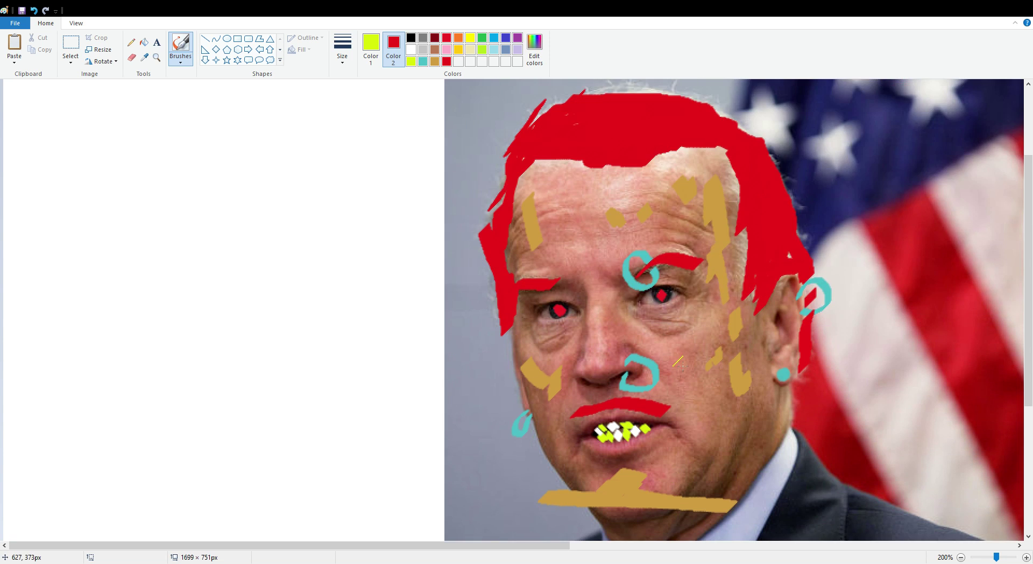
scroll(679, 363, down, 2)
scroll(679, 364, up, 2)
Undo the stray yellow-green line drawn on the blank canvas.
scroll(684, 367, down, 1)
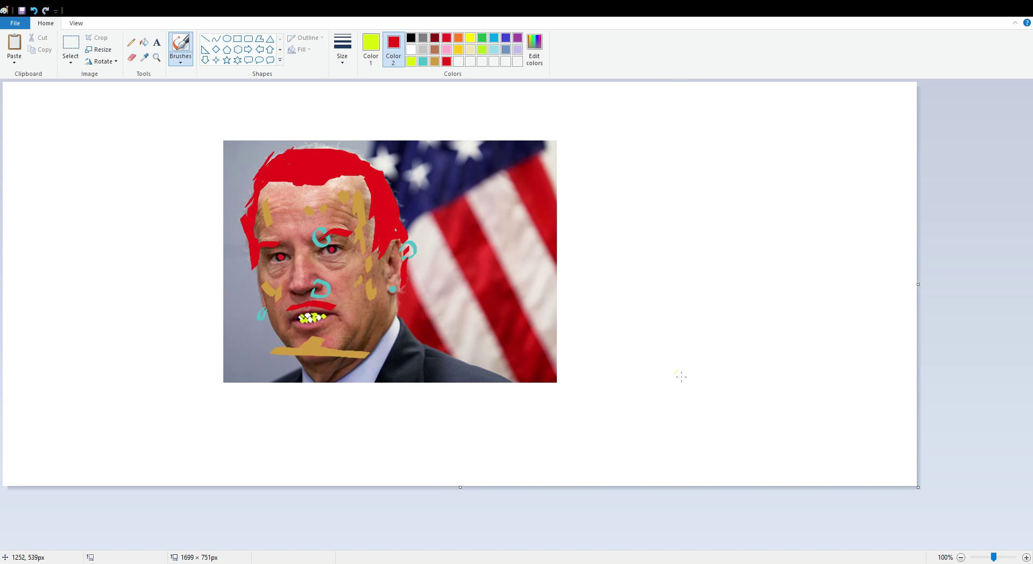
drag(191, 209, 3, 325)
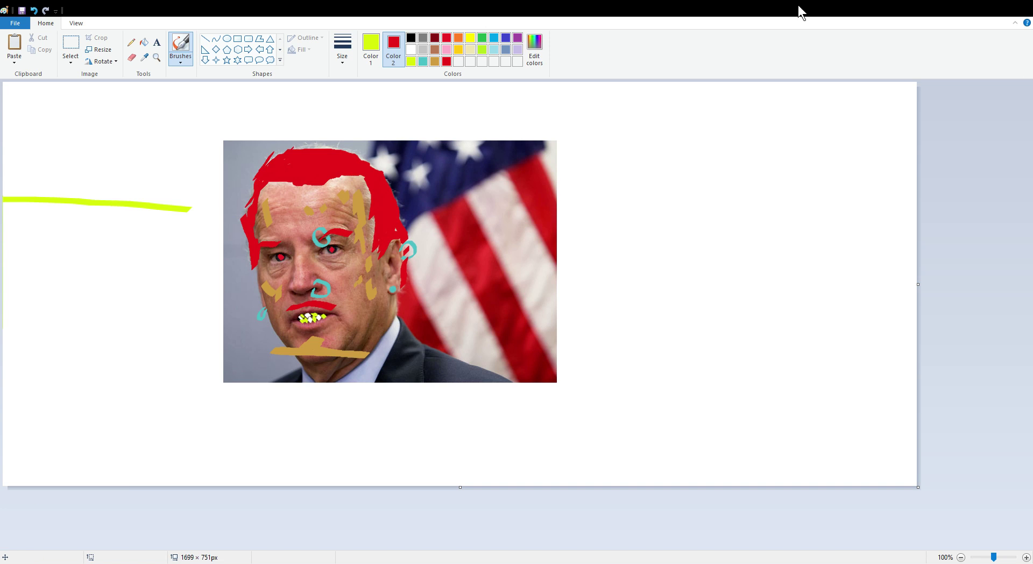
key(ctrl+z)
scroll(659, 473, up, 2)
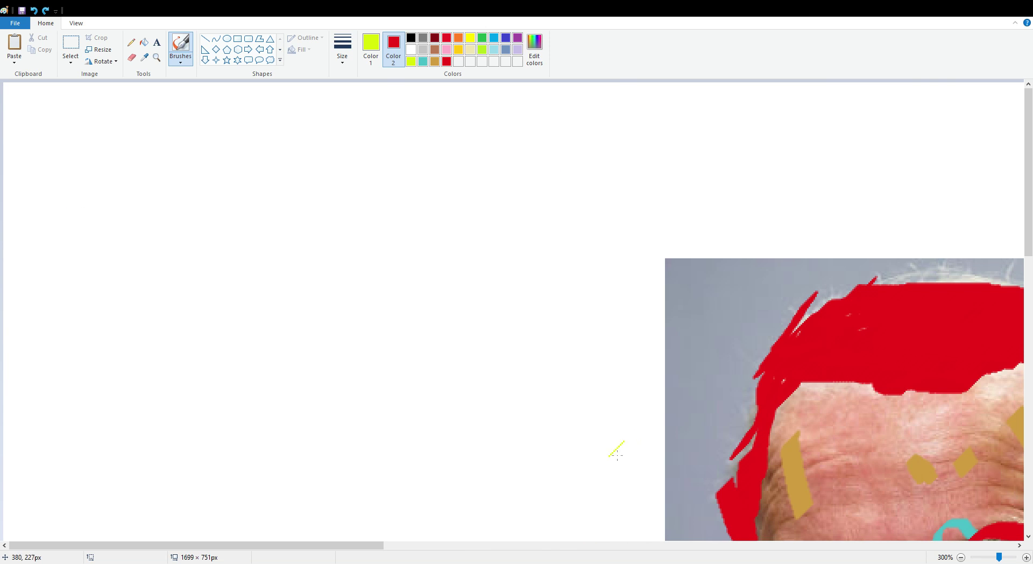
drag(313, 544, 534, 544)
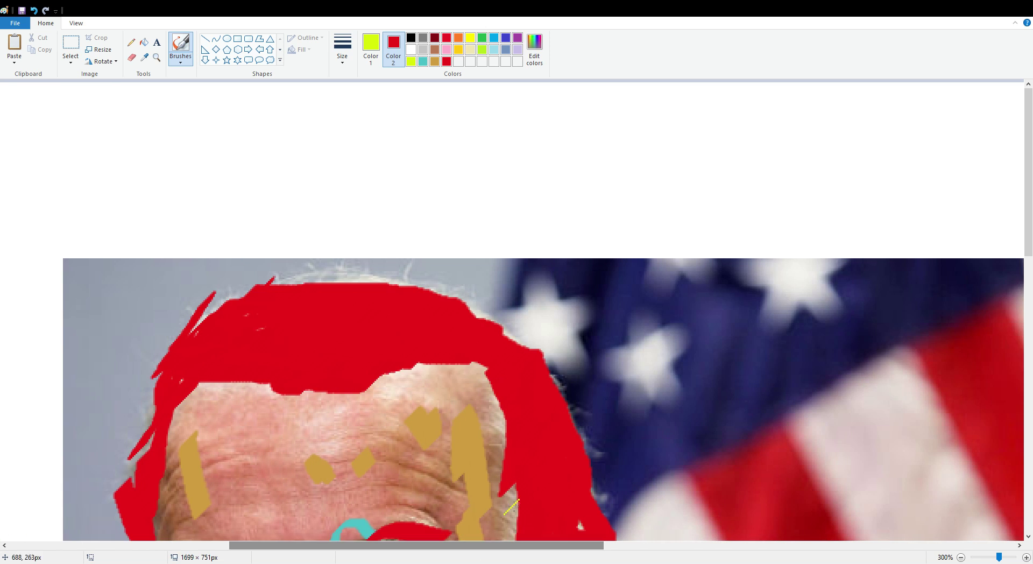
scroll(530, 269, down, 5)
Switch to pink and paint pink blotches onto the cheeks beside the nose.
click(447, 49)
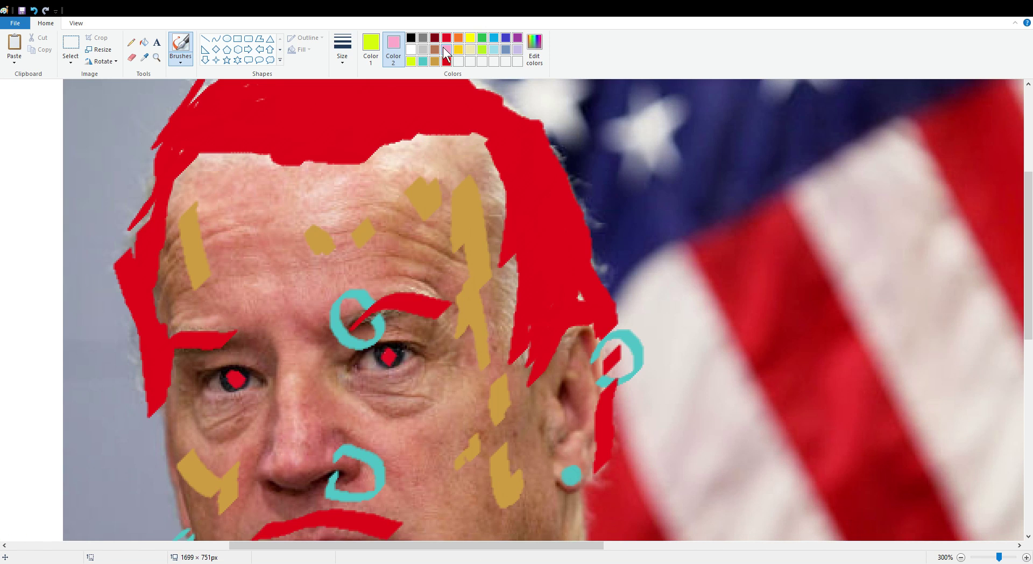
scroll(312, 256, down, 2)
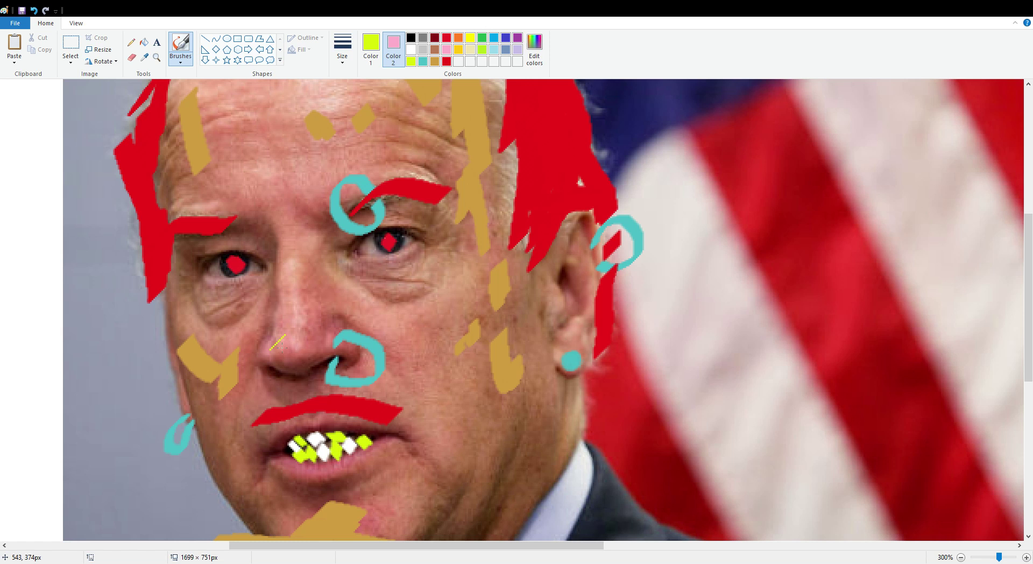
drag(280, 350, 300, 333)
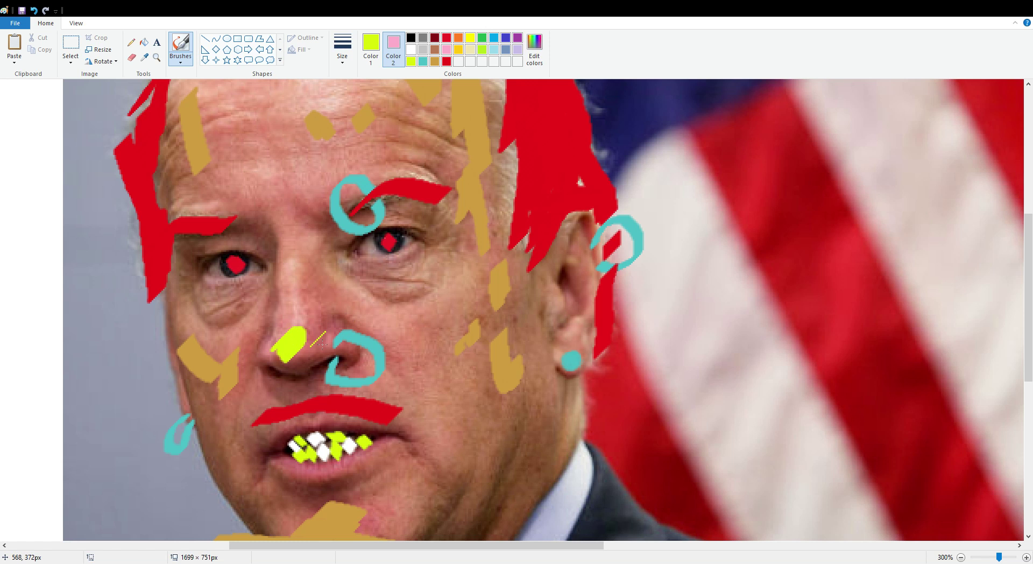
key(ctrl+z)
mouse_move(280, 352)
mouse_down()
mouse_move(295, 338)
mouse_move(302, 347)
mouse_move(260, 389)
mouse_move(253, 415)
mouse_up()
key(ctrl+z)
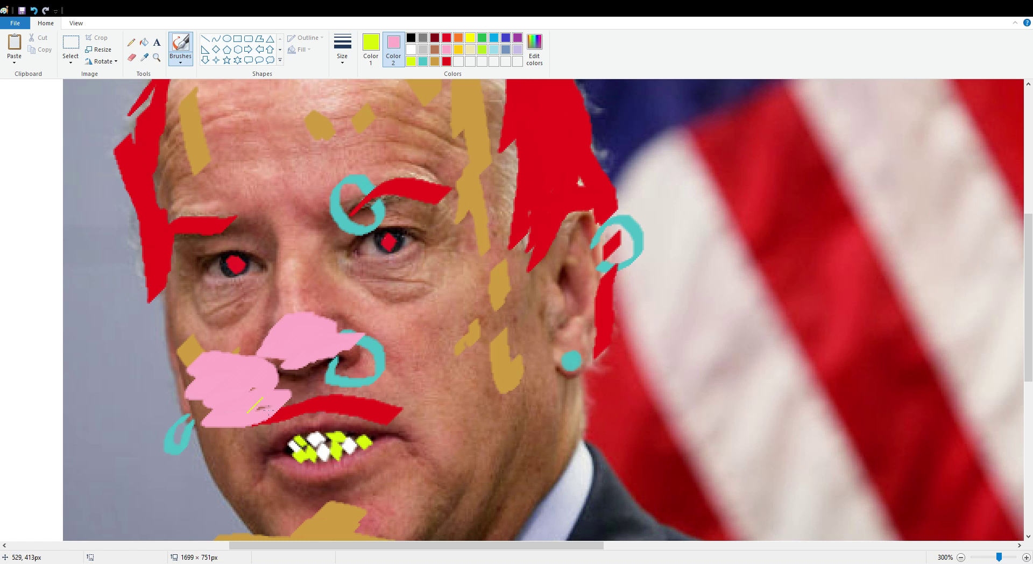
mouse_move(398, 393)
mouse_down()
mouse_move(475, 371)
mouse_move(409, 398)
mouse_up()
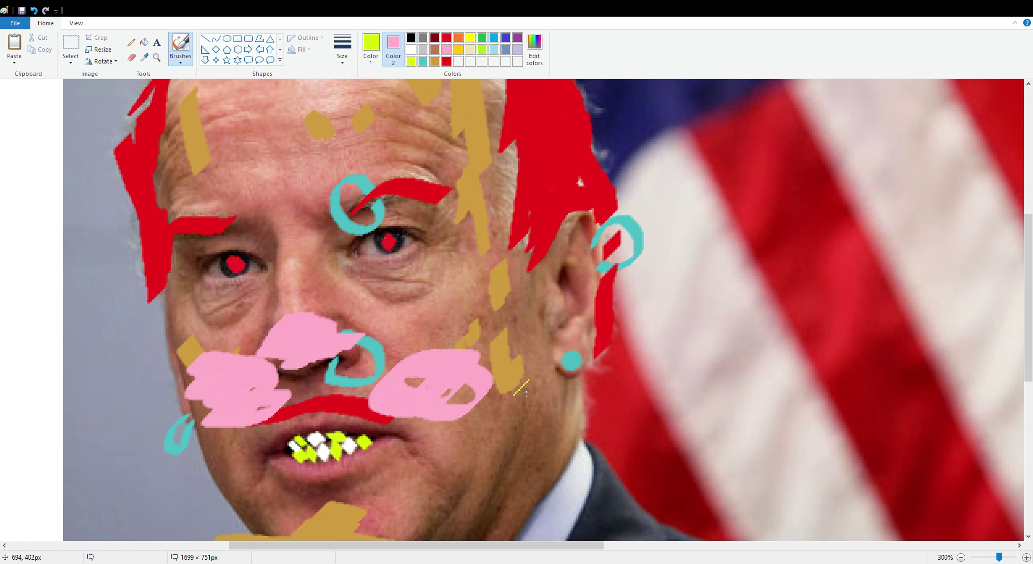
scroll(508, 357, down, 2)
scroll(512, 352, down, 1)
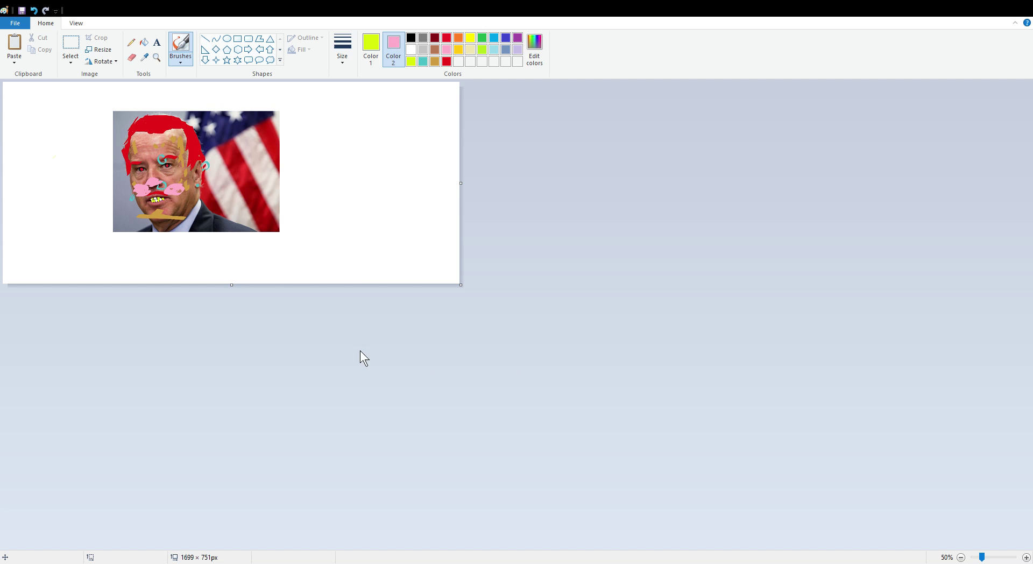
scroll(285, 191, up, 2)
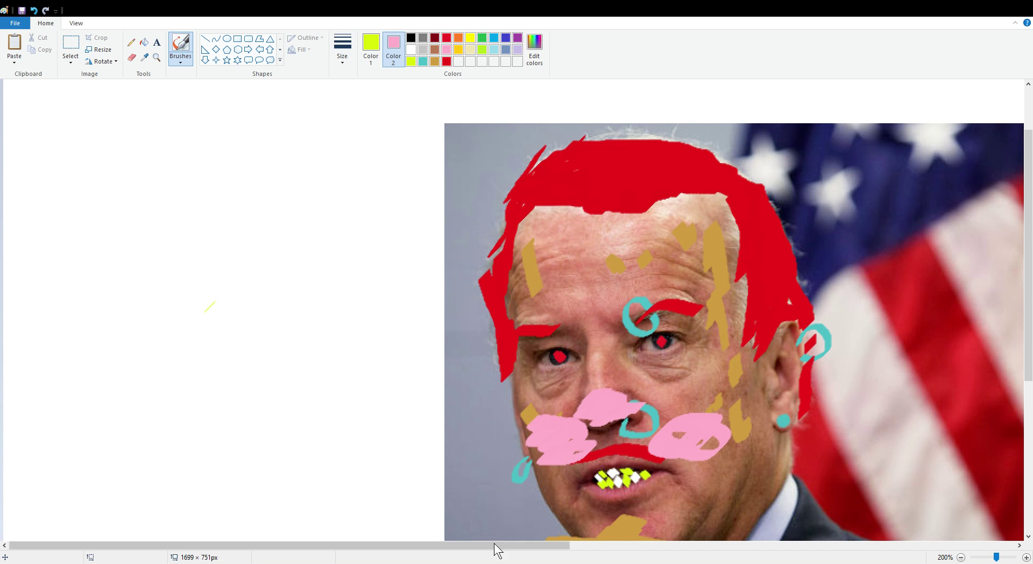
drag(494, 543, 624, 543)
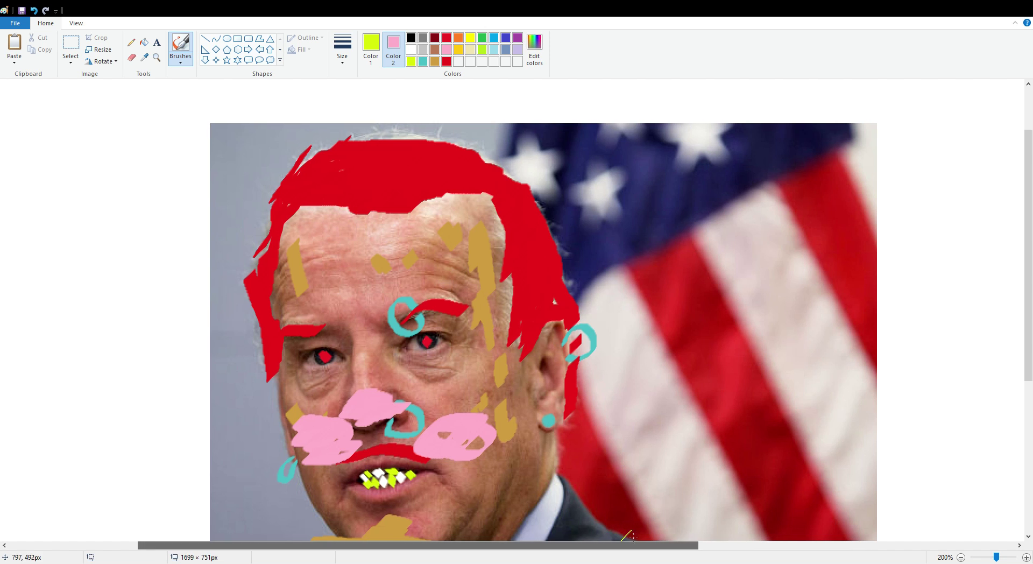
scroll(565, 484, down, 4)
scroll(506, 430, up, 2)
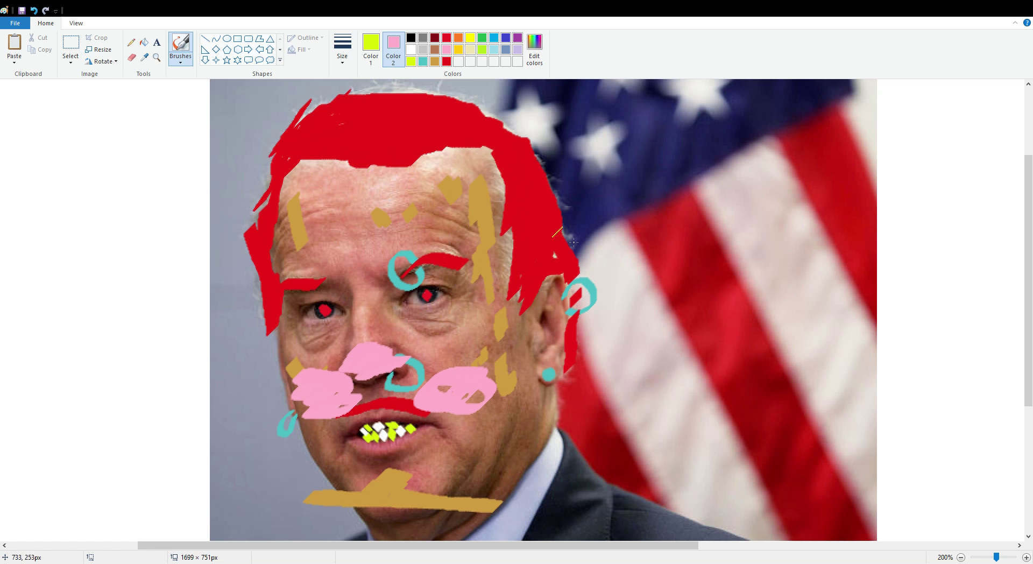
scroll(565, 304, down, 5)
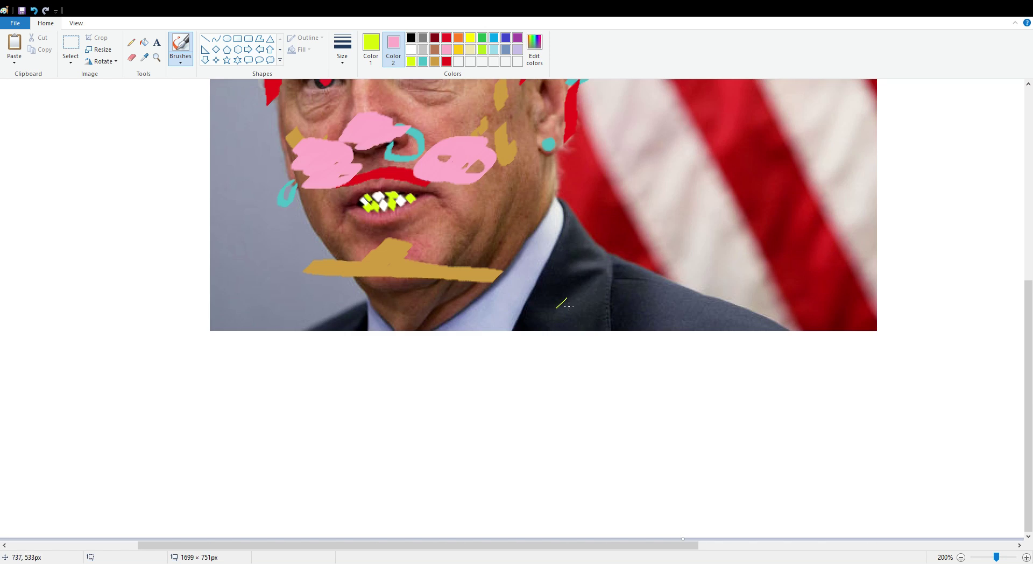
ctrl+scroll(572, 321, up, 2)
ctrl+scroll(572, 321, up, 2)
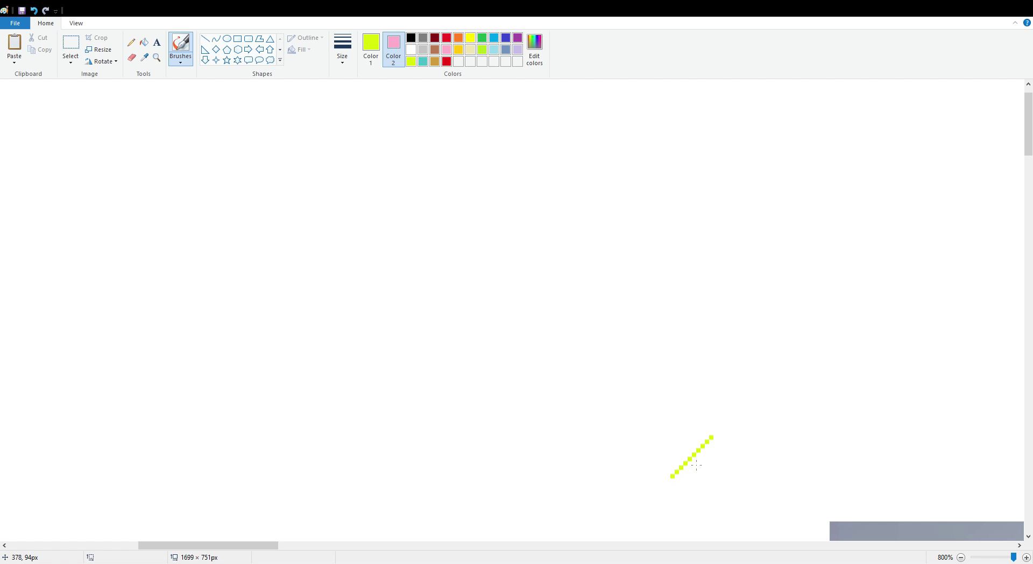
Letter 'LIKE' in large yellow-green brush strokes across the white area.
mouse_move(197, 545)
mouse_down()
mouse_move(130, 536)
mouse_move(22, 545)
mouse_move(931, 545)
mouse_move(79, 545)
mouse_up()
mouse_move(263, 212)
mouse_down()
mouse_move(291, 307)
mouse_move(425, 352)
mouse_up()
drag(490, 250, 500, 385)
mouse_move(613, 220)
mouse_down()
mouse_move(662, 333)
mouse_move(775, 172)
mouse_up()
mouse_move(796, 169)
mouse_down()
mouse_move(788, 280)
mouse_move(950, 352)
mouse_up()
drag(823, 291, 939, 229)
drag(764, 215, 960, 140)
Start a yellow-green 'C' and 'O' below the word LIKE.
scroll(824, 316, down, 3)
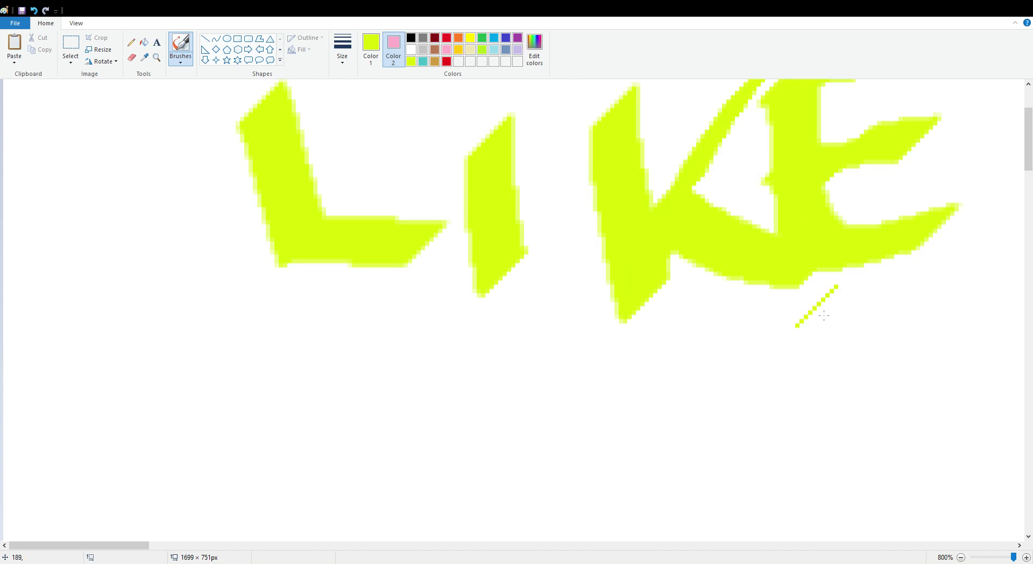
scroll(824, 316, down, 3)
drag(358, 263, 290, 377)
drag(476, 296, 371, 457)
drag(417, 408, 463, 323)
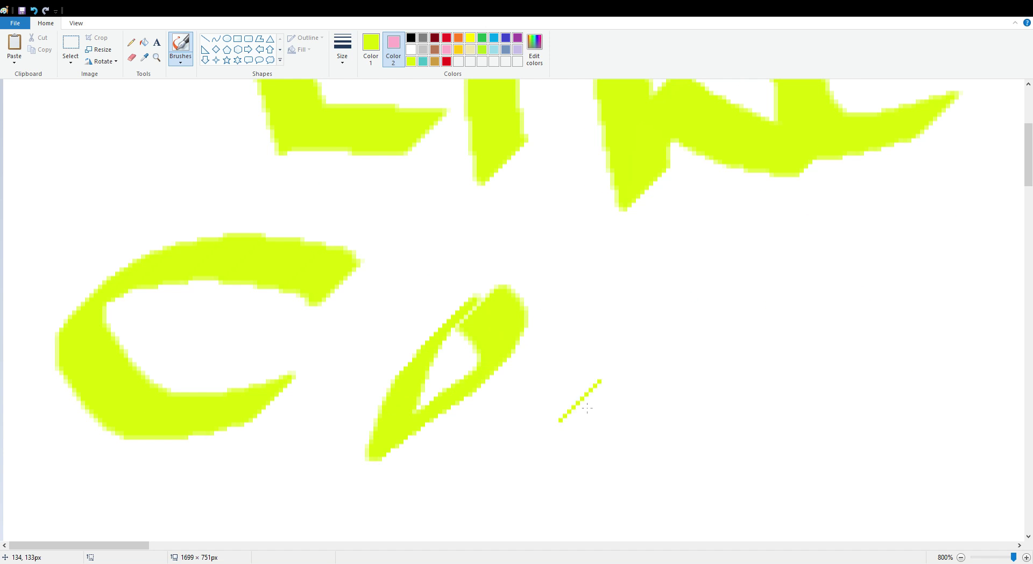